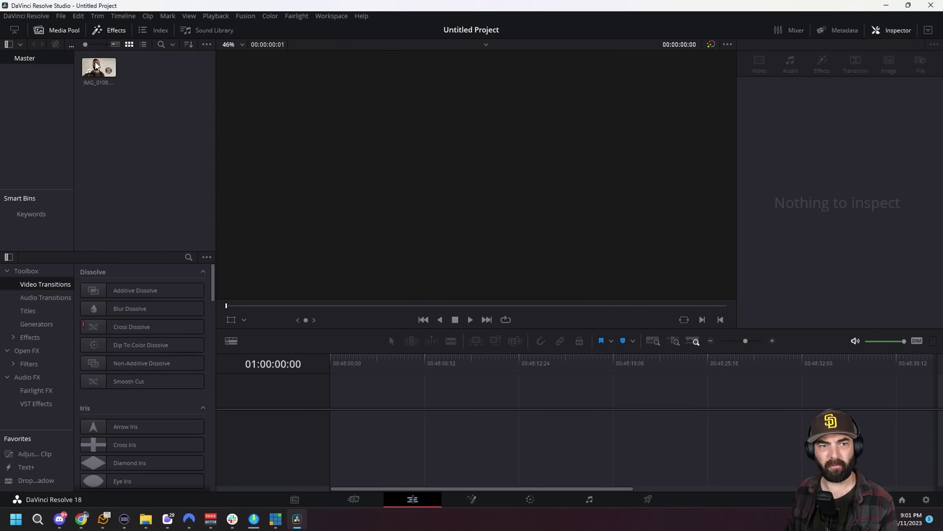
# Place IMG_0109.MOV on a new timeline and split the clip at 01:00:15:00.
pyautogui.moveTo(95, 65); pyautogui.dragTo(321, 428)
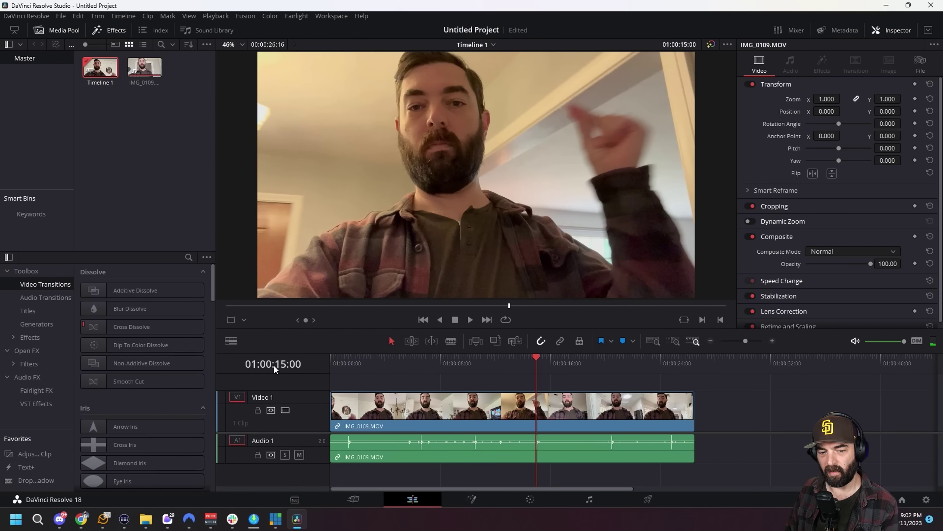
pyautogui.hotkey('ctrl', 'b')
# Mark the first 15-second part of the timeline as the in/out range for export.
pyautogui.moveTo(371, 363); pyautogui.dragTo(332, 377)
pyautogui.press('Down')
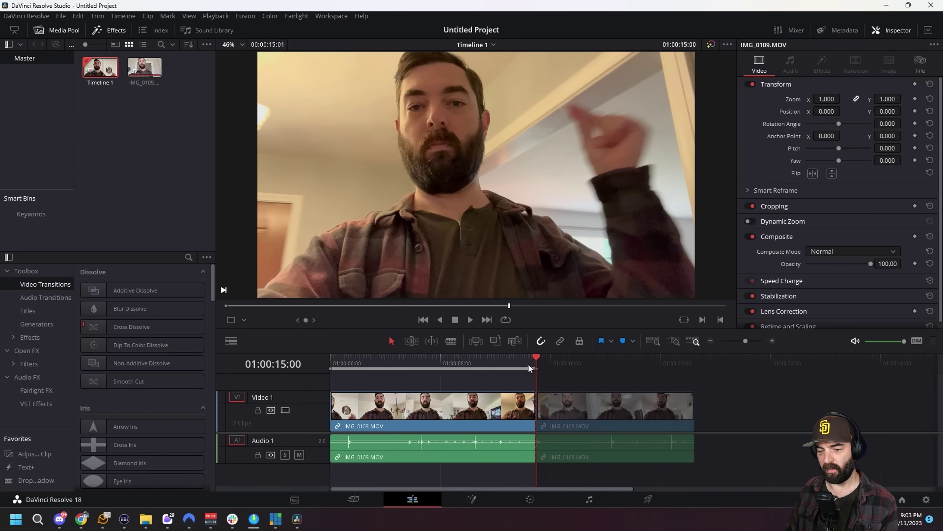
pyautogui.press('space')
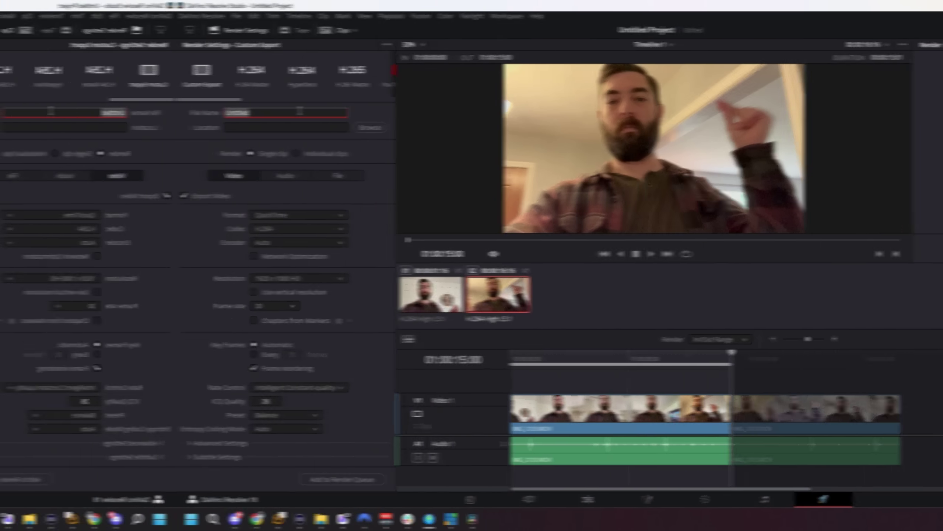
# Name the export file "Snap Video - Part 1" and render the queued job.
pyautogui.write('Snap Viode')
pyautogui.press('BackSpace')
pyautogui.press('BackSpace')
pyautogui.press('BackSpace')
pyautogui.write('deo - Part 1')
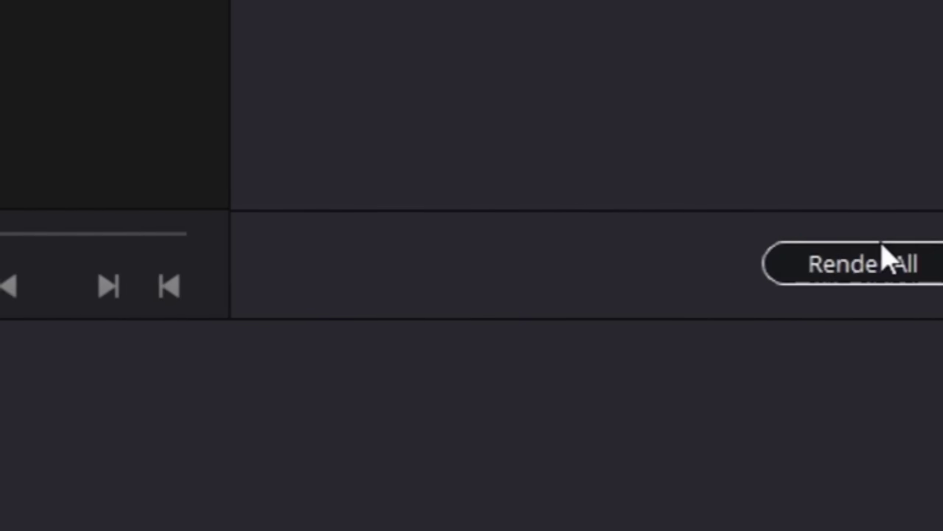
pyautogui.click(885, 258)
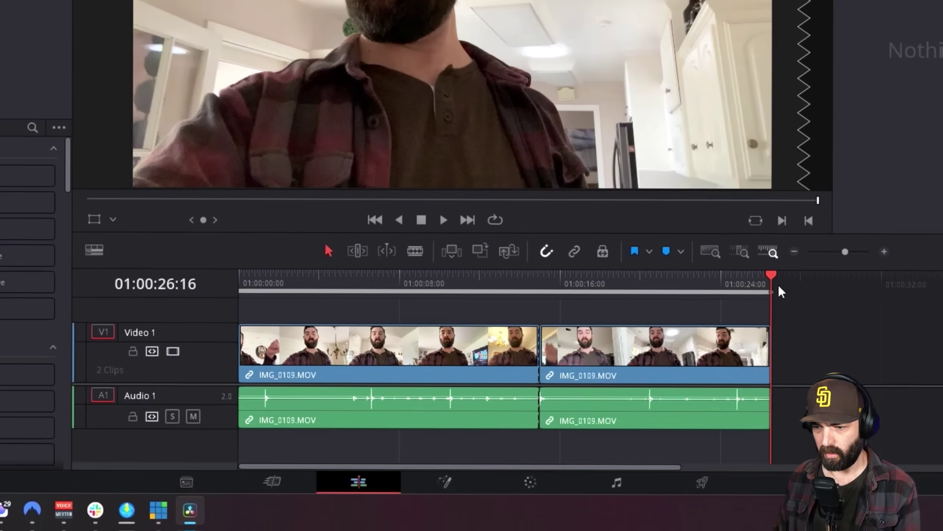
# Mark the in point at the start of the second clip so that only the second part is exported.
pyautogui.click(449, 284)
pyautogui.moveTo(450, 283); pyautogui.dragTo(524, 309)
pyautogui.click(594, 368)
pyautogui.press('i')
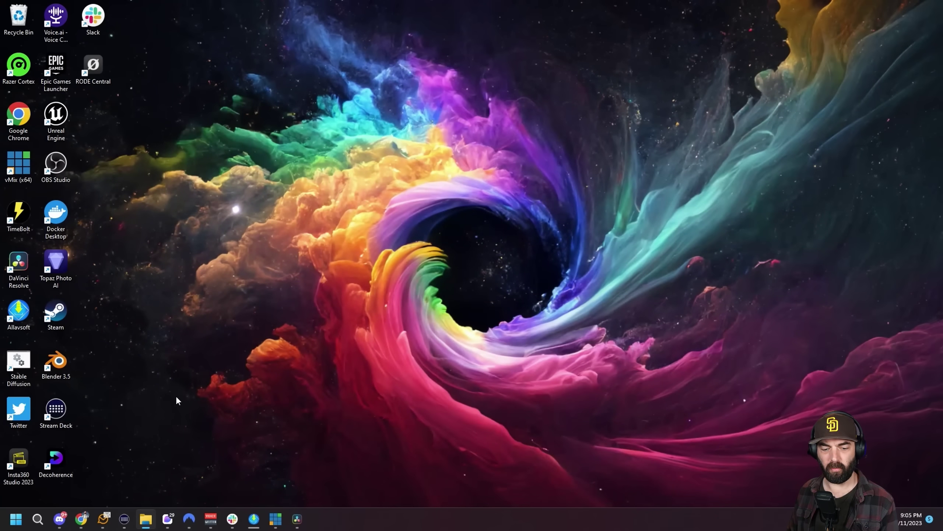
# Switch to Chrome and upload the Snap Video - Part 1 clip as the Gen-1 input video.
pyautogui.click(90, 527)
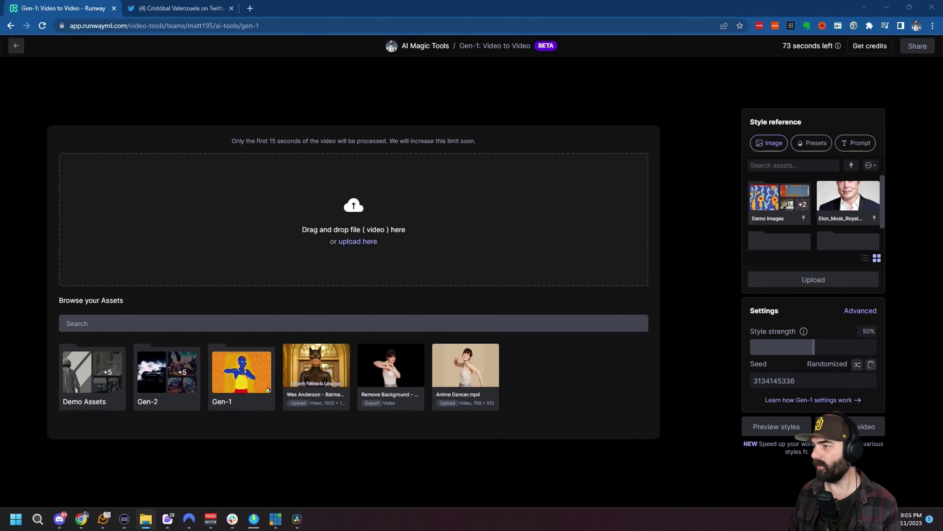
pyautogui.moveTo(0, 260); pyautogui.dragTo(259, 214)
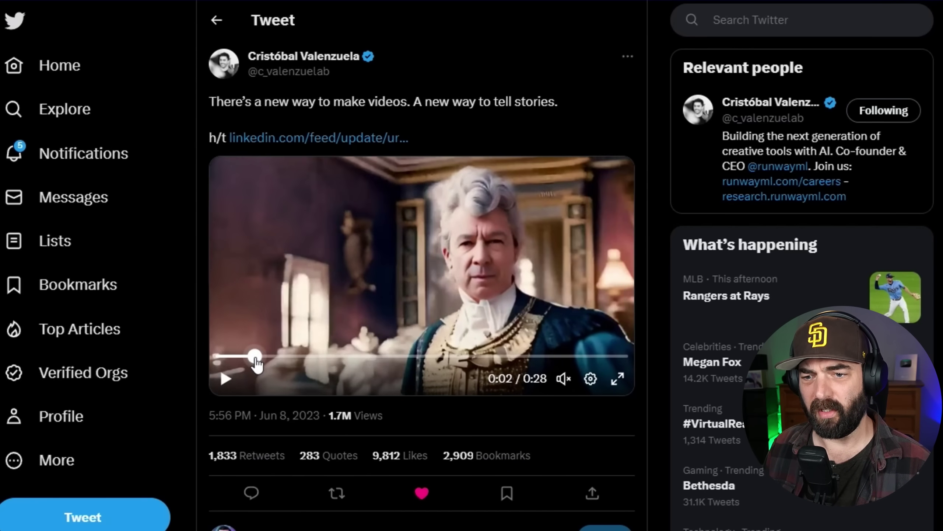
# Scrub through the opening seconds of the example video in the tweet.
pyautogui.click(299, 356)
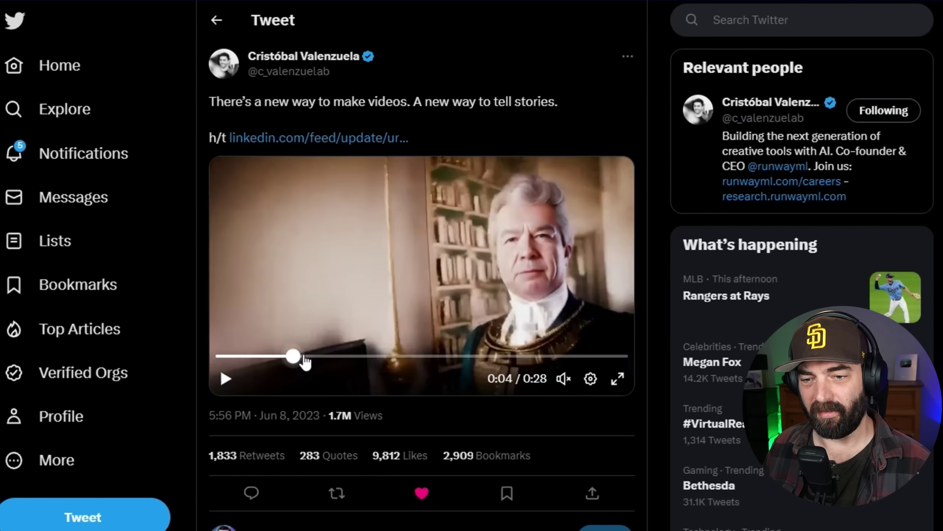
pyautogui.moveTo(306, 359); pyautogui.dragTo(250, 364)
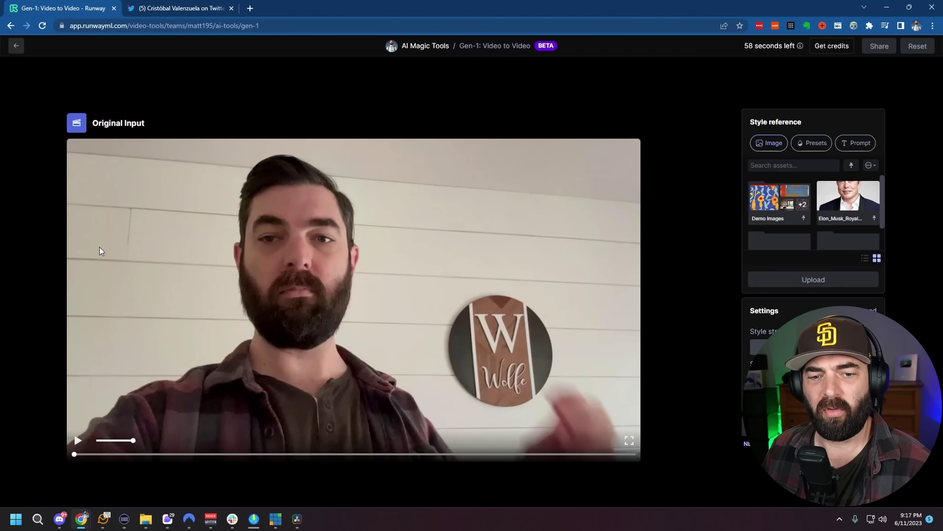
# Search Google for samurai in a new tab and browse the image results.
pyautogui.click(250, 8)
pyautogui.write('samurai')
pyautogui.press('Return')
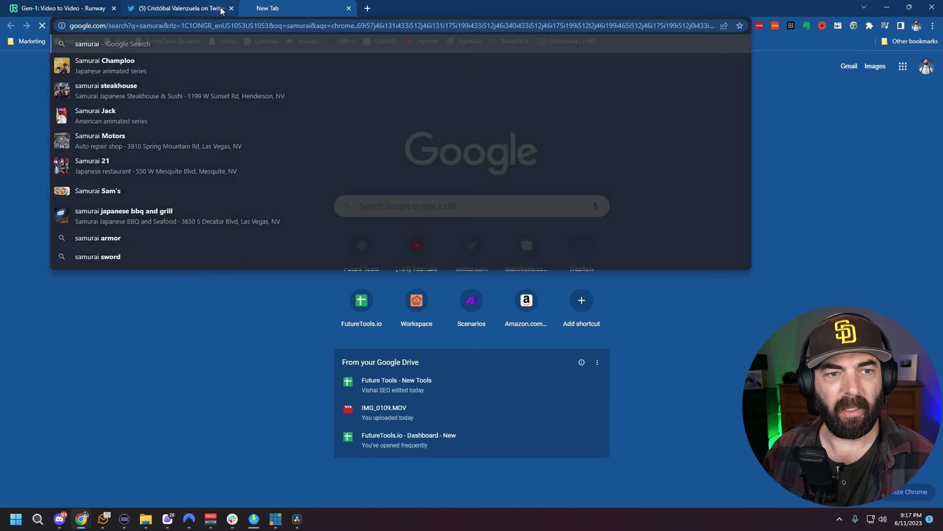
pyautogui.click(129, 89)
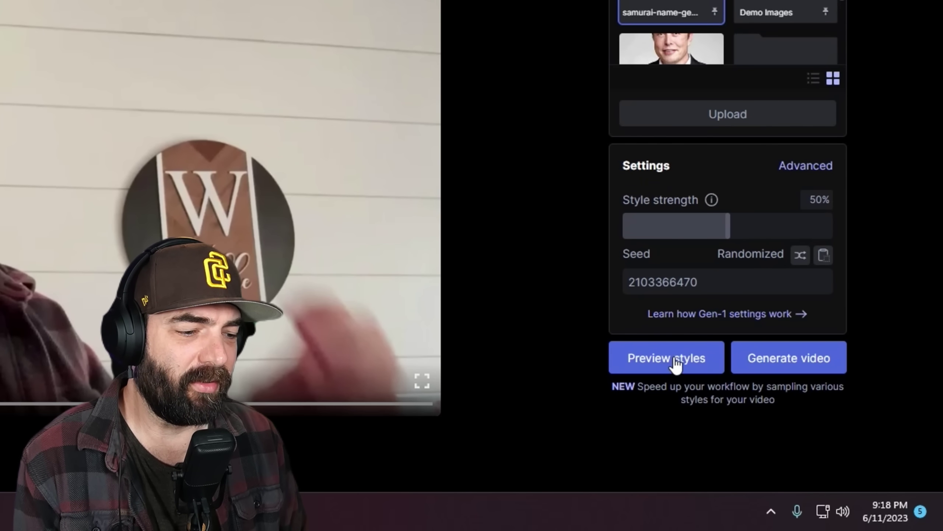
# Preview styles for the video with the samurai picture as reference at 50% style strength.
pyautogui.click(675, 362)
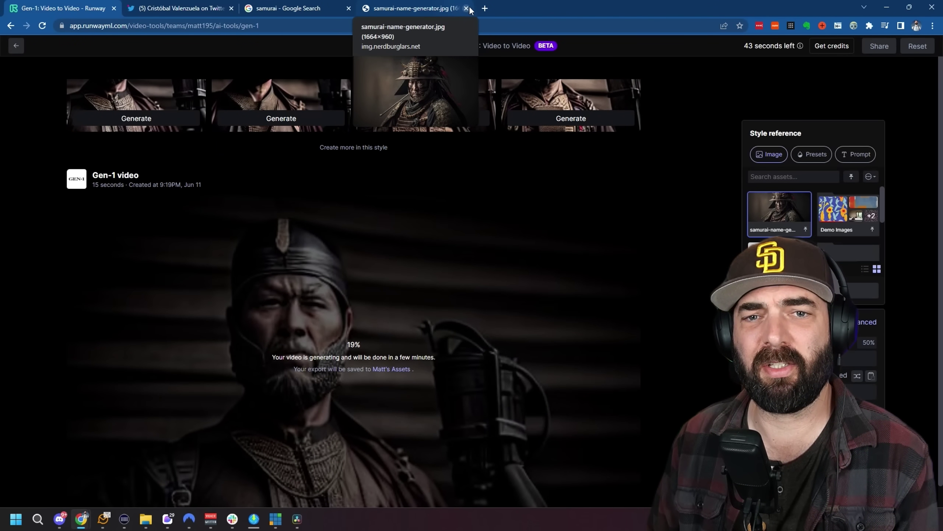
# Close the samurai picture's tab and search Google Images for homelander.
pyautogui.click(466, 9)
pyautogui.click(305, 6)
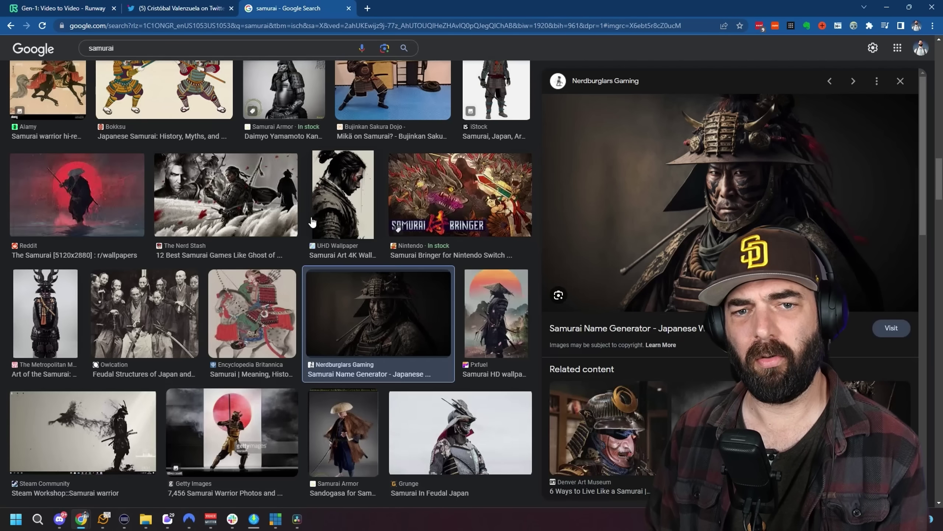
pyautogui.doubleClick(101, 48)
pyautogui.write('homela')
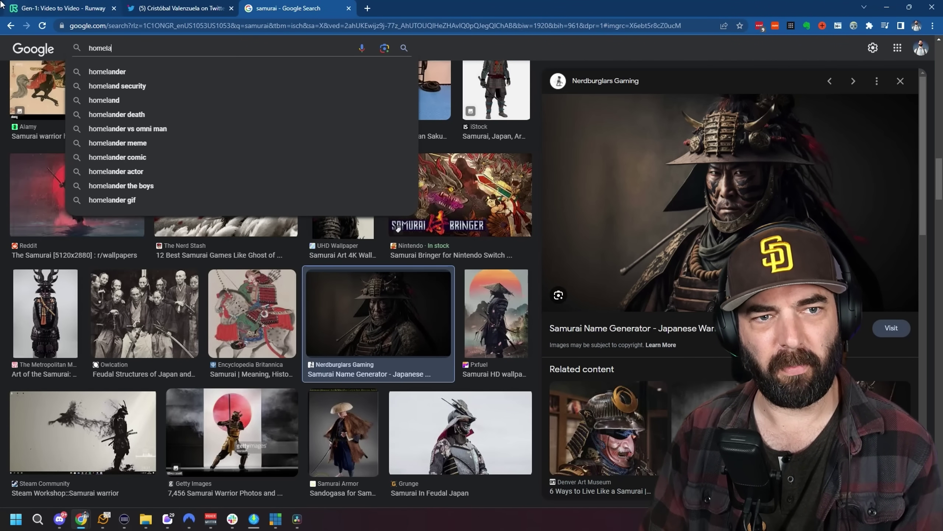
pyautogui.write('nder')
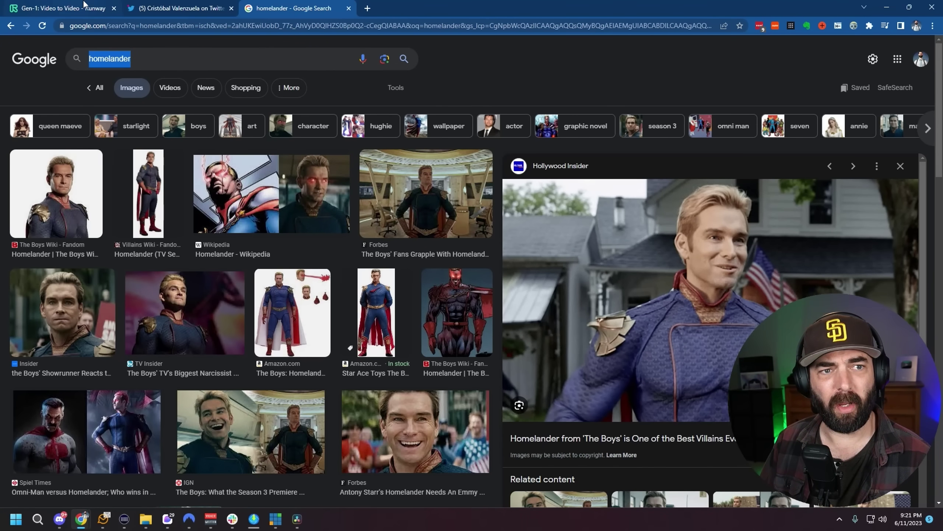
# Return to the tweet and check its example video again.
pyautogui.click(178, 8)
pyautogui.click(421, 266)
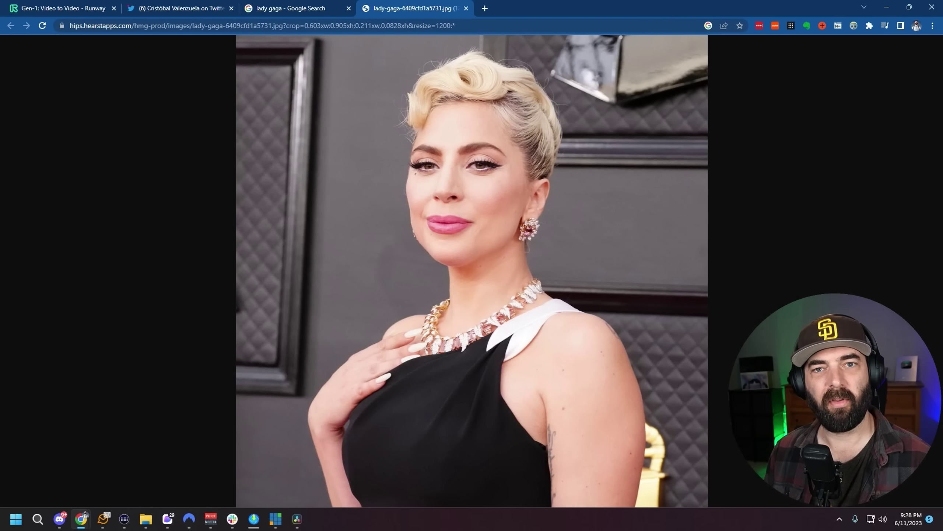
# Save the Lady Gaga photo and the astronaut wallpaper as style reference images.
pyautogui.rightClick(435, 204)
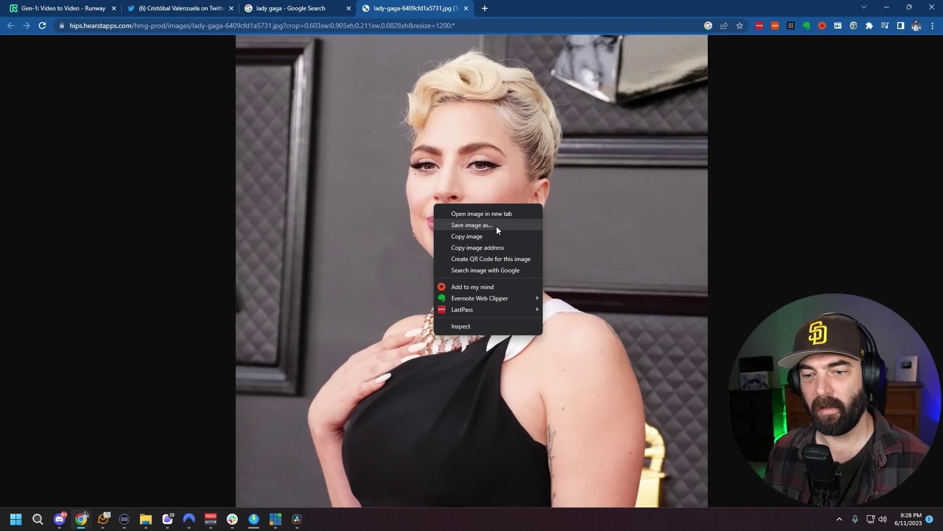
pyautogui.click(497, 224)
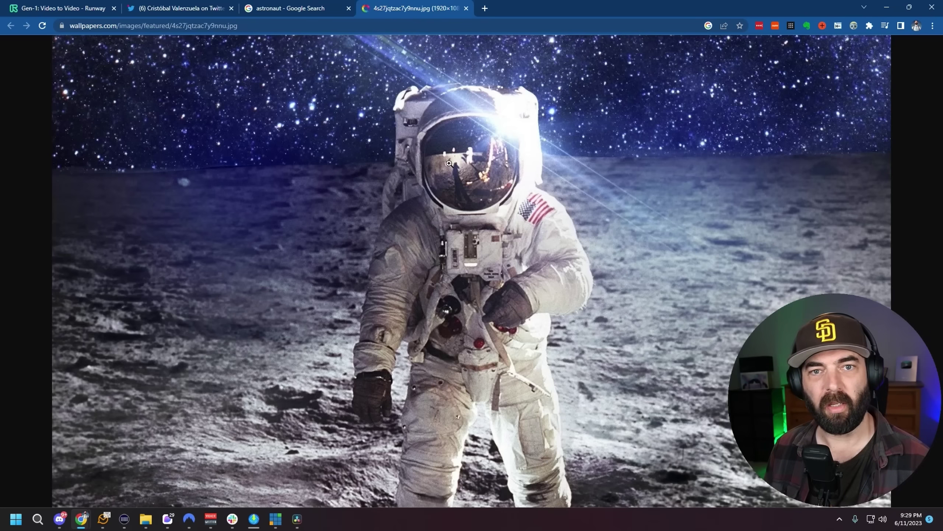
pyautogui.rightClick(415, 151)
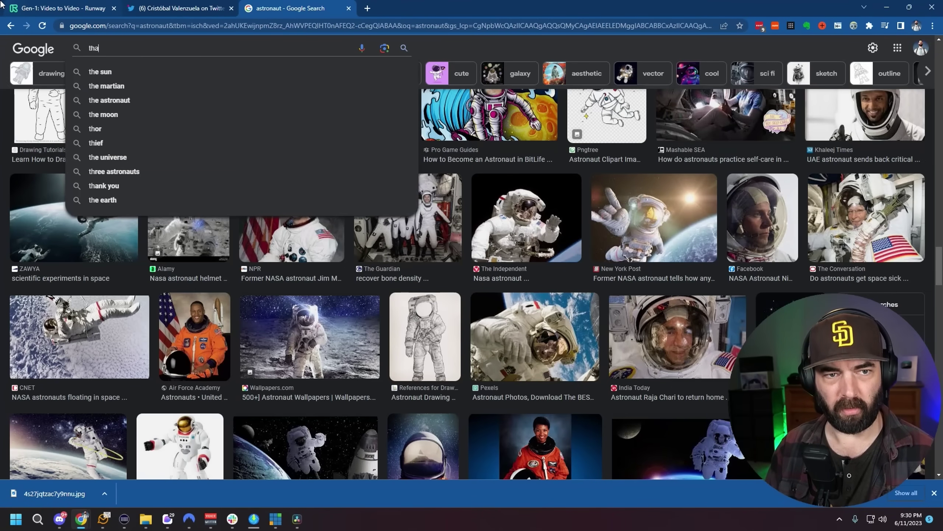
# Search Google Images for thanos and save the picture of him wearing the gauntlet.
pyautogui.write('nos')
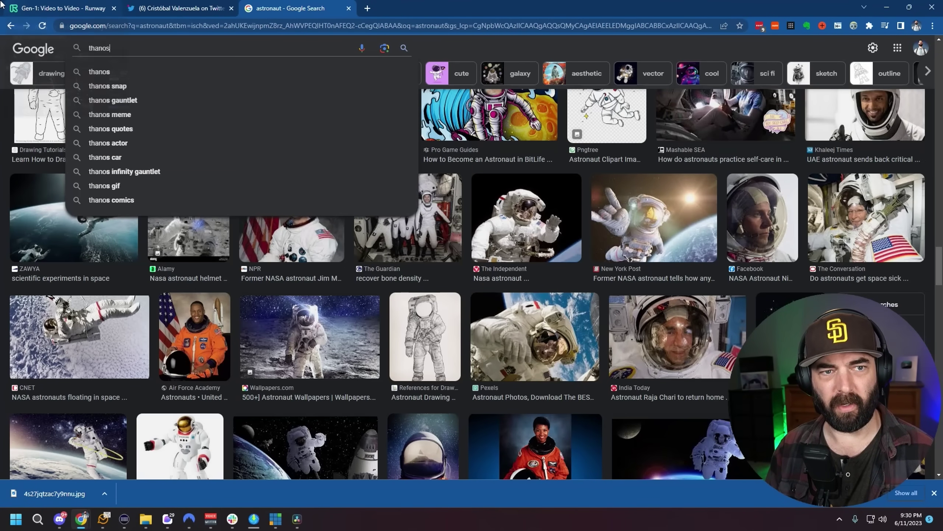
pyautogui.press('Return')
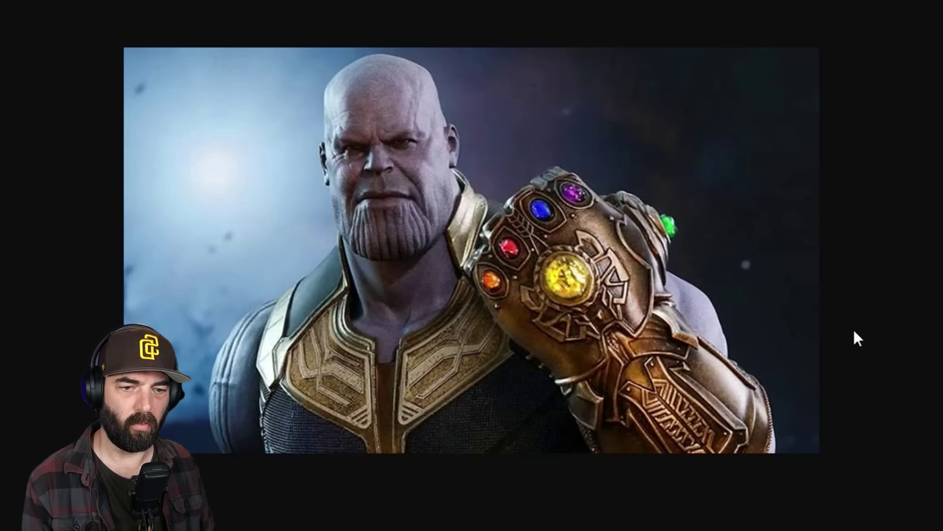
pyautogui.rightClick(512, 226)
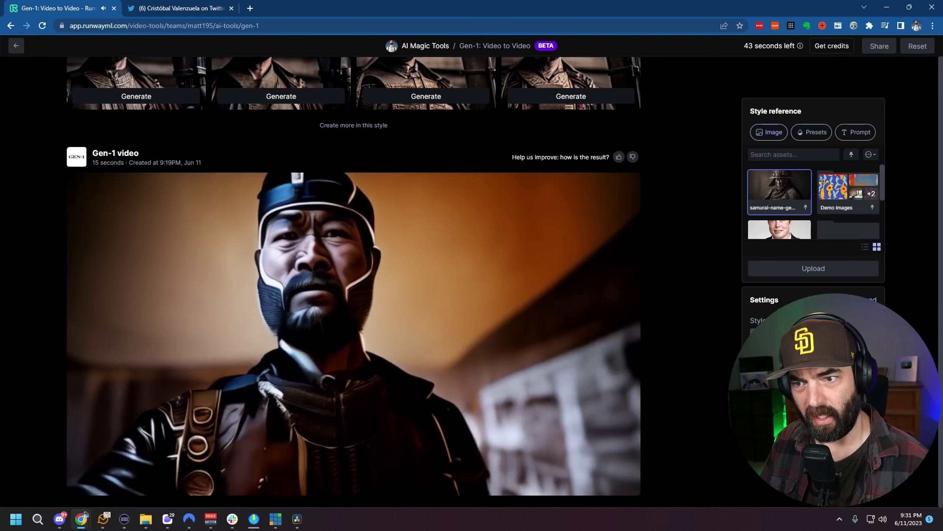
# Watch the generated samurai Gen-1 video and download it.
pyautogui.click(317, 353)
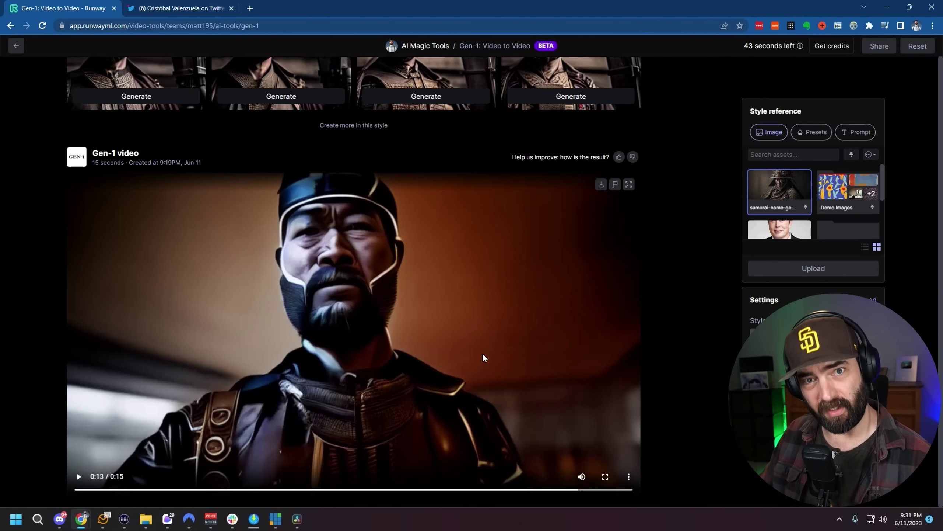
pyautogui.click(602, 186)
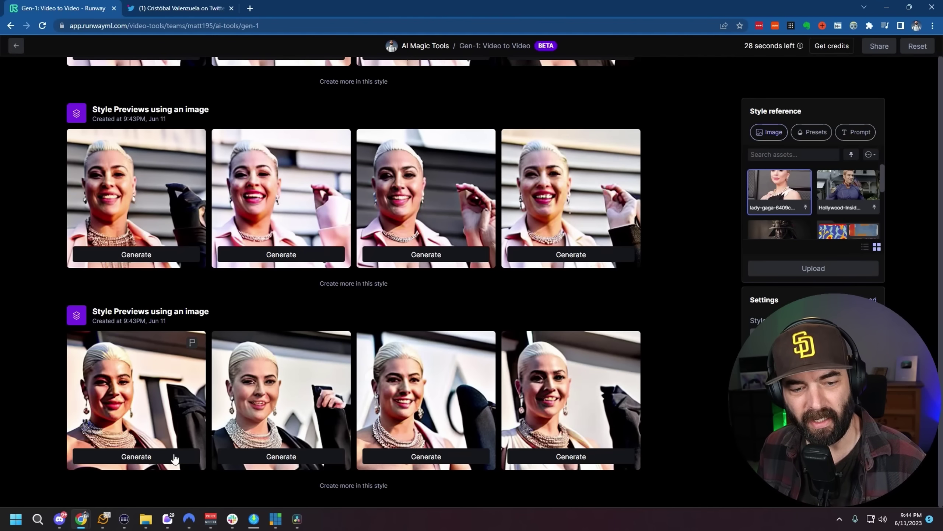
# Compare the Lady Gaga style previews and generate the video from the first preview in the last set.
pyautogui.scroll(-2, 551, 484)
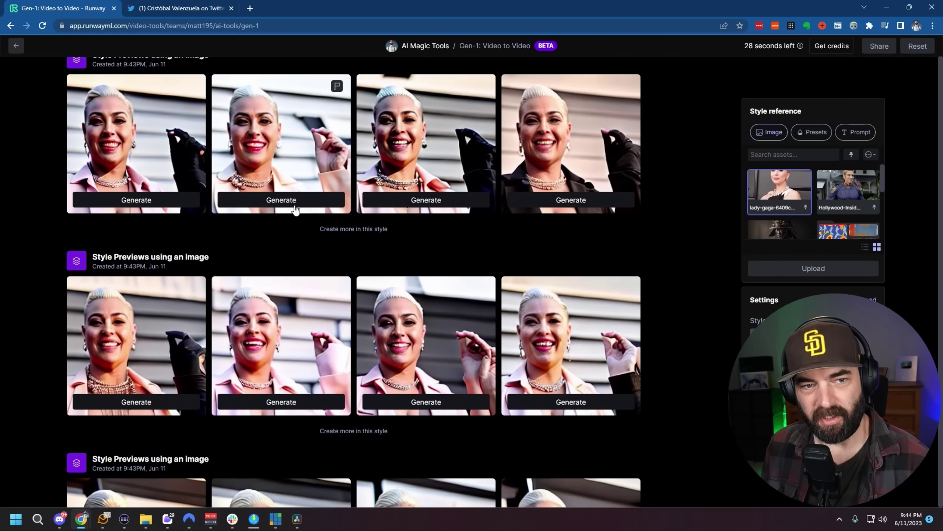
pyautogui.scroll(3, 312, 296)
pyautogui.scroll(-1, 311, 296)
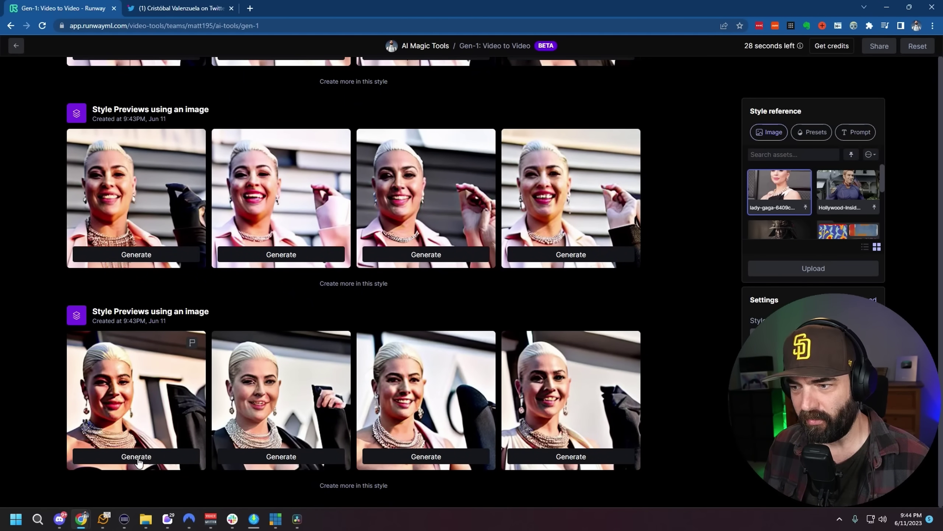
pyautogui.click(136, 457)
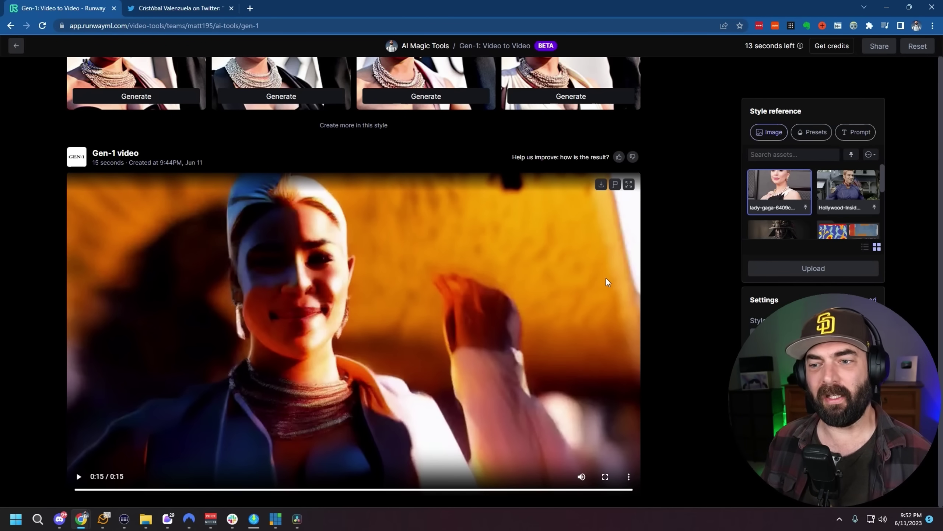
# Reset the Gen-1 session and upload the second part of the snap video as the new input.
pyautogui.scroll(10, 607, 280)
pyautogui.scroll(10, 386, 347)
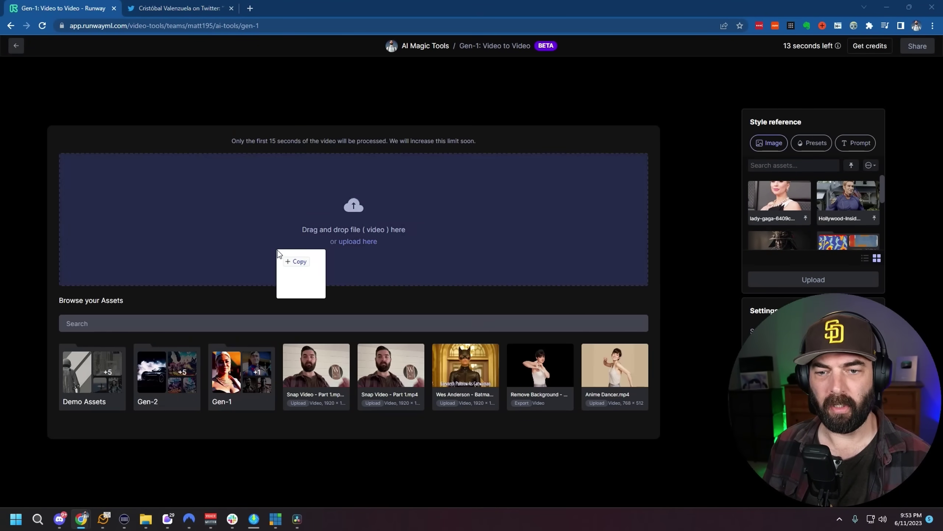
pyautogui.moveTo(282, 260); pyautogui.dragTo(288, 202)
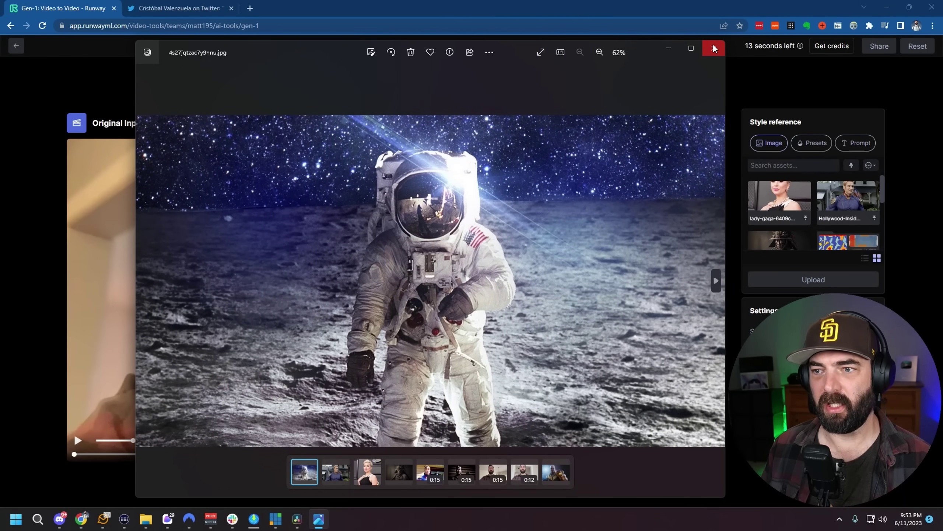
pyautogui.press('Left')
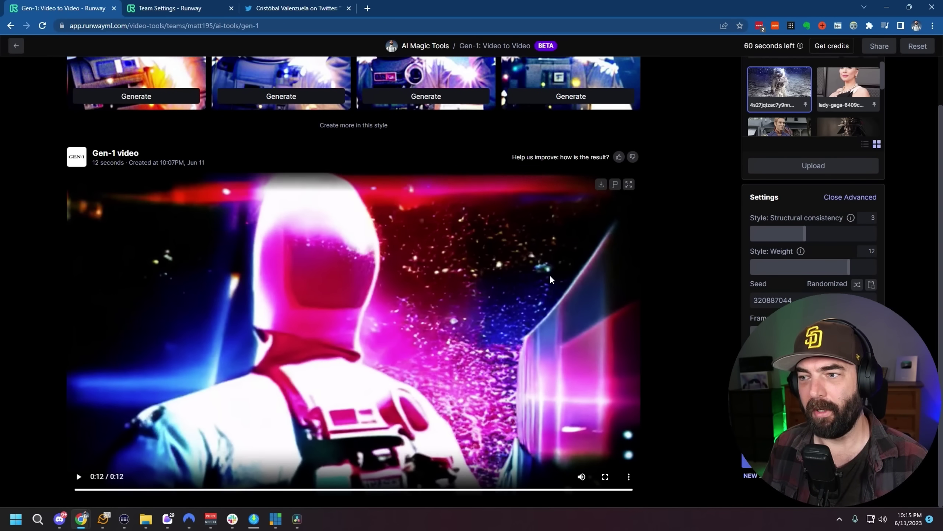
# Upload the Thanos picture as a new style reference image.
pyautogui.scroll(2, 699, 427)
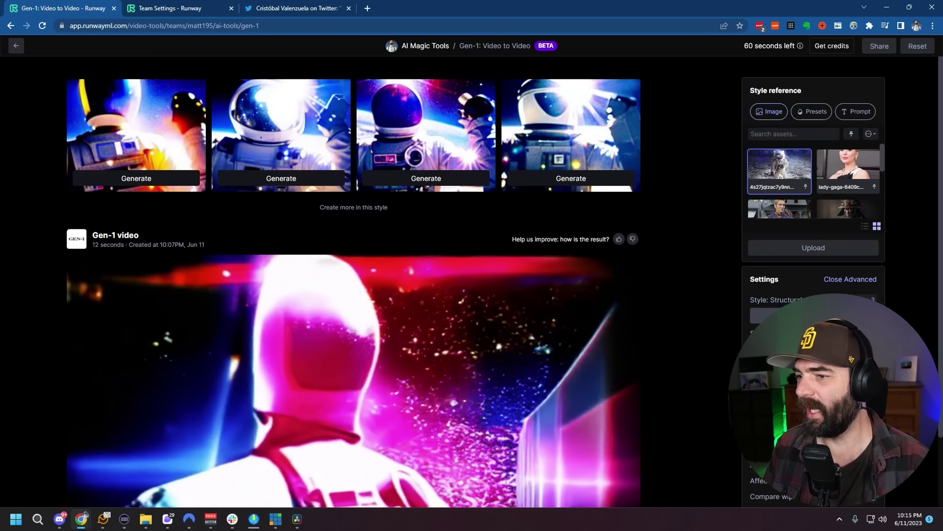
pyautogui.click(813, 248)
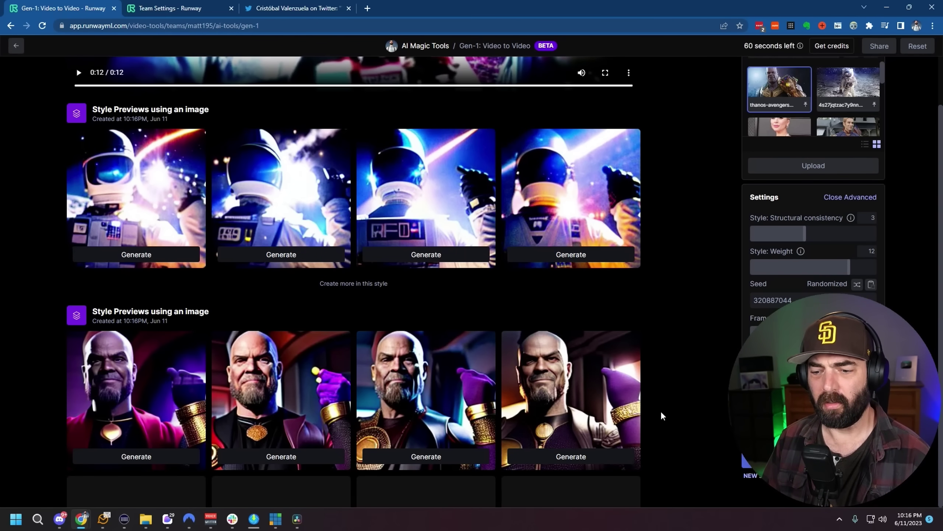
# Review the Thanos style previews and watch the generated 12-second video, pausing it partway through.
pyautogui.scroll(-5, 526, 436)
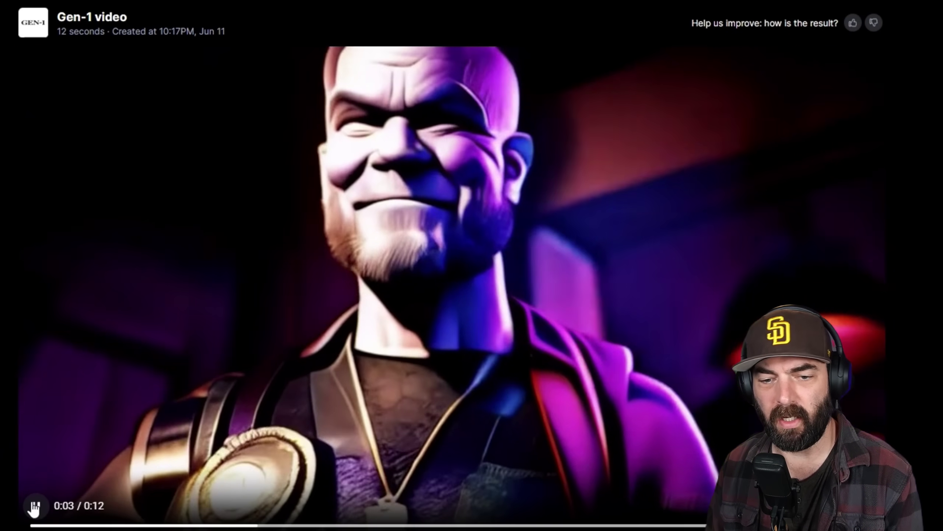
pyautogui.click(35, 506)
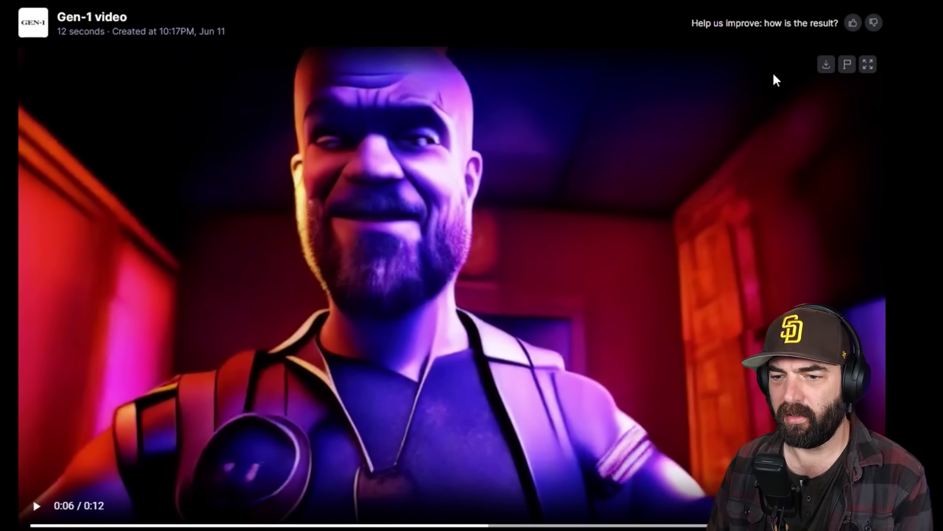
# Locate the downloaded video in its folder and import the five restyled Snap clips into the DaVinci Resolve media pool.
pyautogui.click(75, 527)
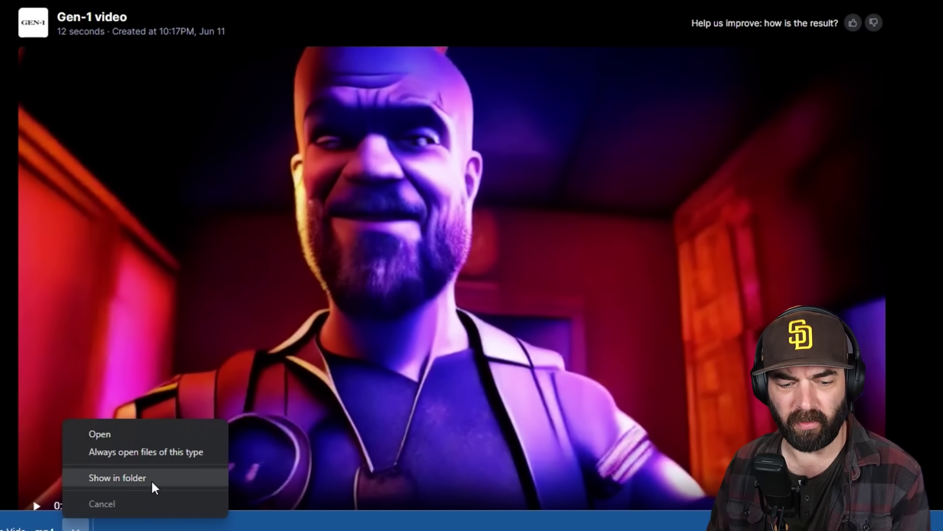
pyautogui.click(153, 479)
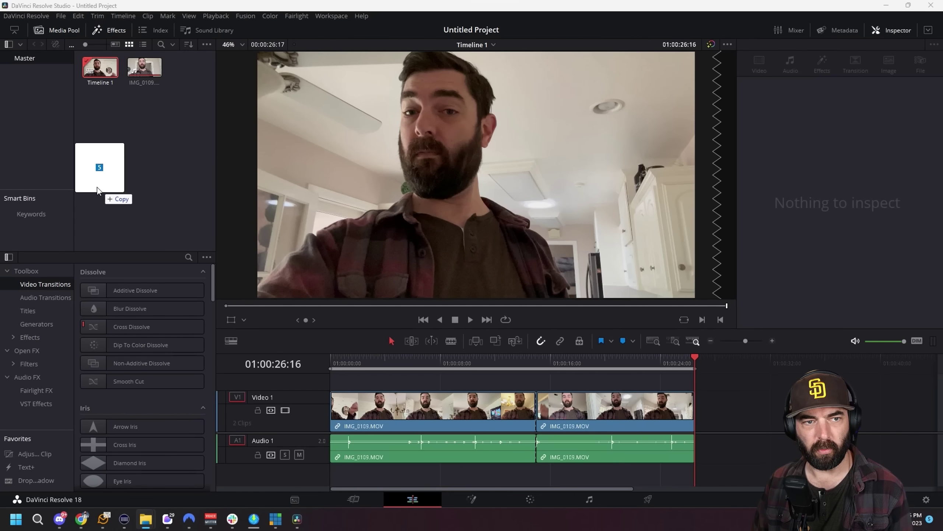
pyautogui.moveTo(97, 187); pyautogui.dragTo(174, 149)
pyautogui.click(176, 154)
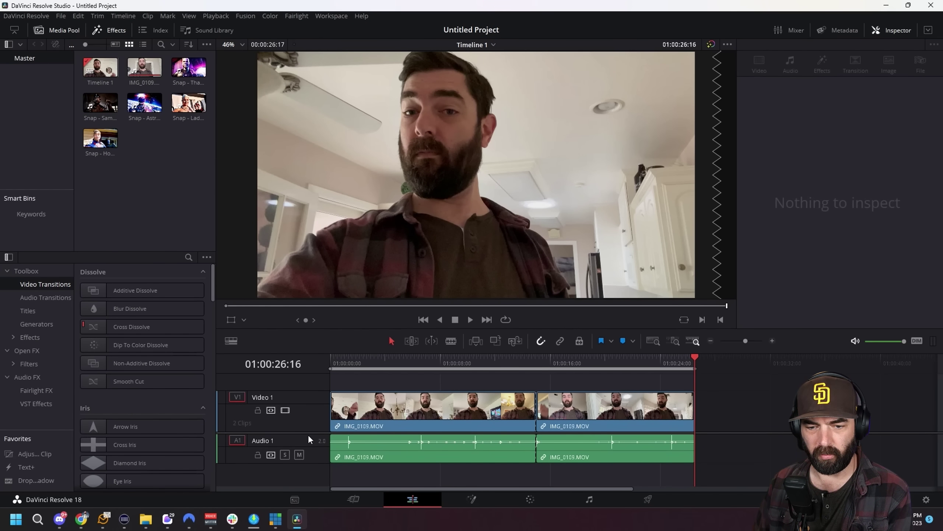
# Enlarge the timeline area and place the Snap - Samurai clip on Video 2 above the start of the original footage.
pyautogui.moveTo(377, 330); pyautogui.dragTo(381, 282)
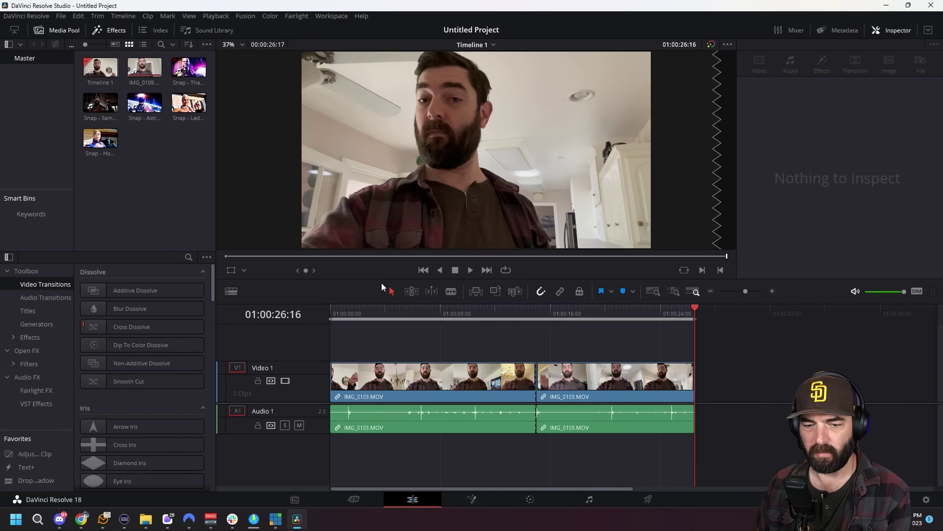
pyautogui.moveTo(305, 404); pyautogui.dragTo(305, 450)
pyautogui.moveTo(100, 102); pyautogui.dragTo(322, 385)
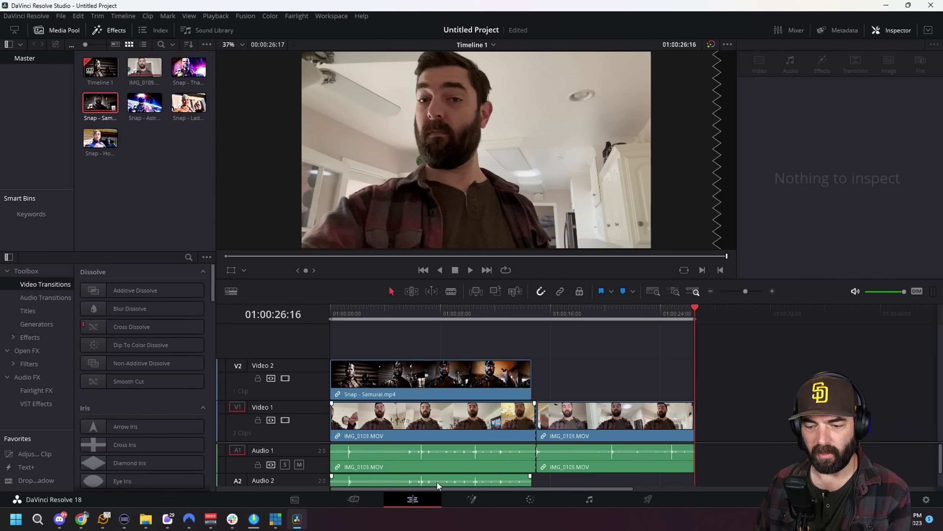
# Compare the end of the Samurai clip with the cut in the original footage and delete the Samurai clip's audio.
pyautogui.click(506, 342)
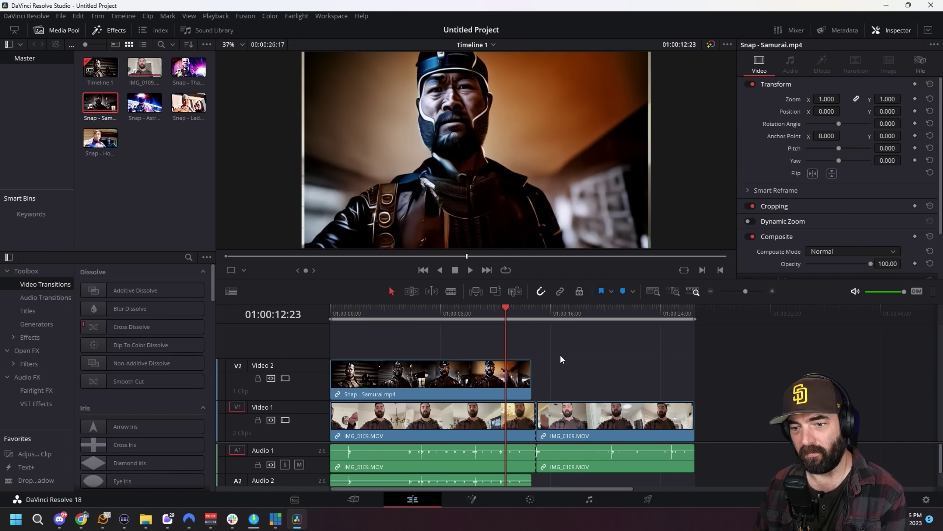
pyautogui.click(535, 308)
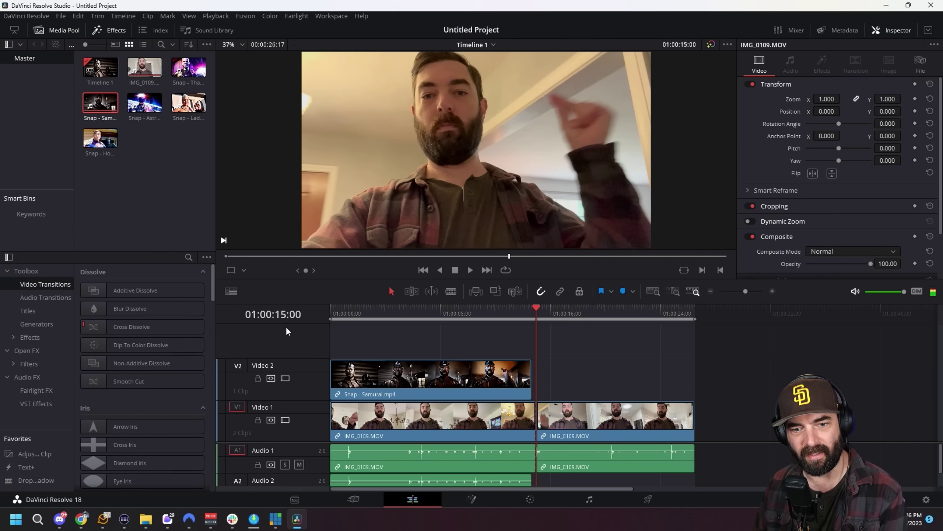
pyautogui.press('Left')
pyautogui.press('Left')
pyautogui.press('Left')
pyautogui.press('Left')
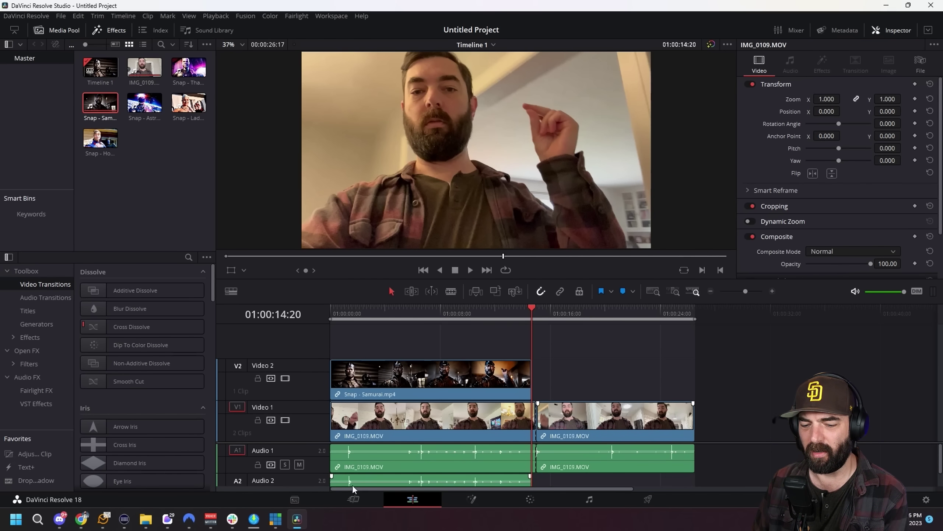
pyautogui.press('Delete')
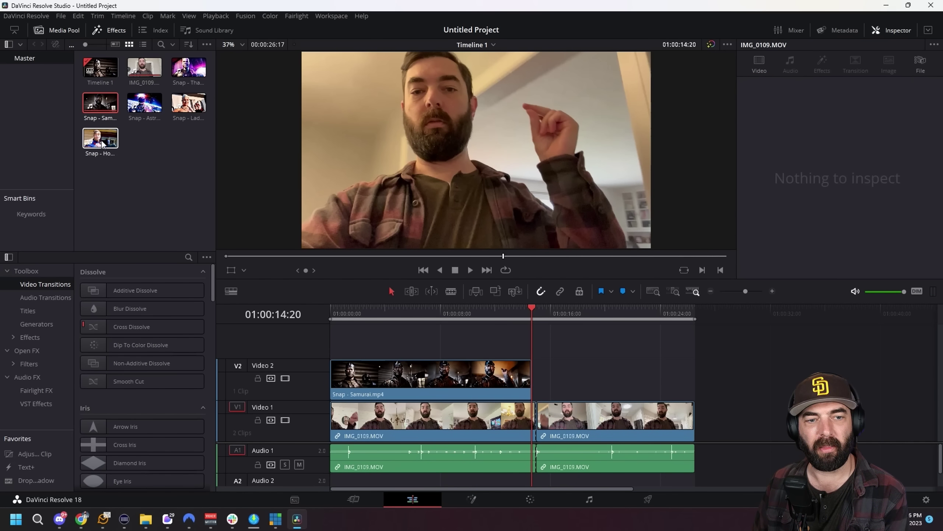
# Stack the Homelander and Lady Gaga clips on Video 3 and Video 4 at the timeline start, without their audio.
pyautogui.moveTo(395, 297); pyautogui.dragTo(394, 342)
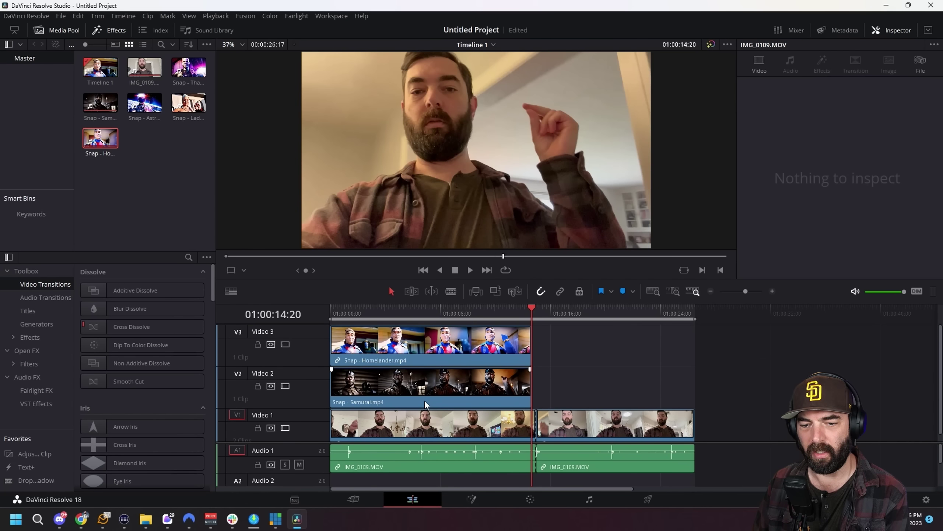
pyautogui.doubleClick(188, 103)
pyautogui.moveTo(457, 235); pyautogui.dragTo(323, 353)
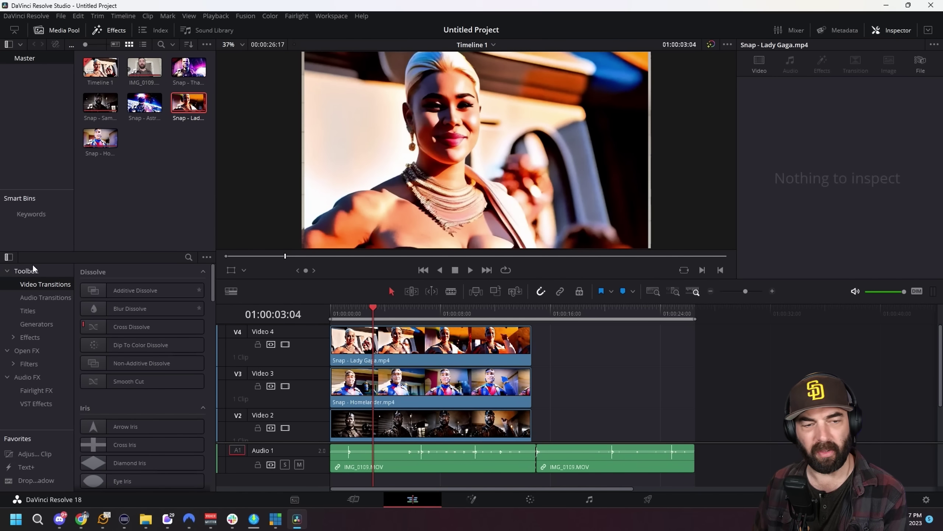
# Place the Astronaut and Thanos clips on Video 5 and Video 6, aligned to the end of the second footage part, without audio.
pyautogui.doubleClick(145, 103)
pyautogui.moveTo(457, 235); pyautogui.dragTo(514, 366)
pyautogui.doubleClick(189, 67)
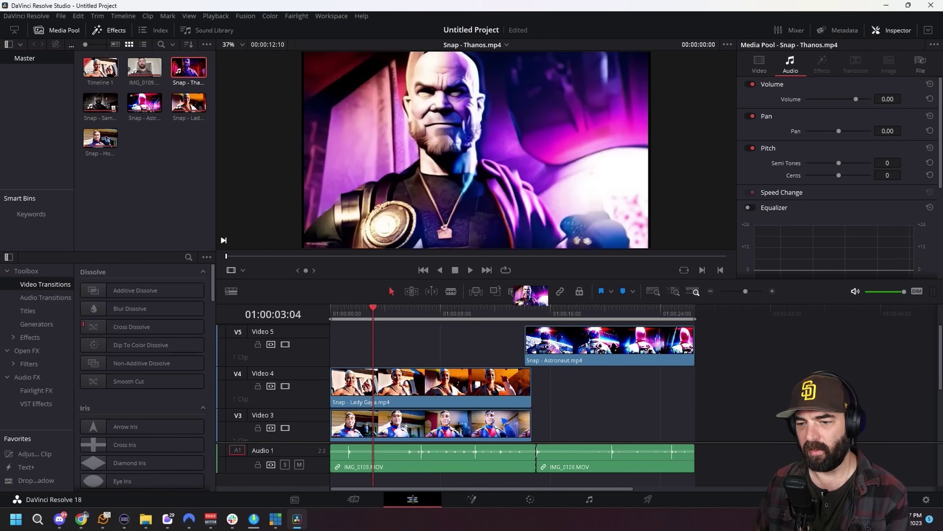
pyautogui.moveTo(527, 294); pyautogui.dragTo(518, 342)
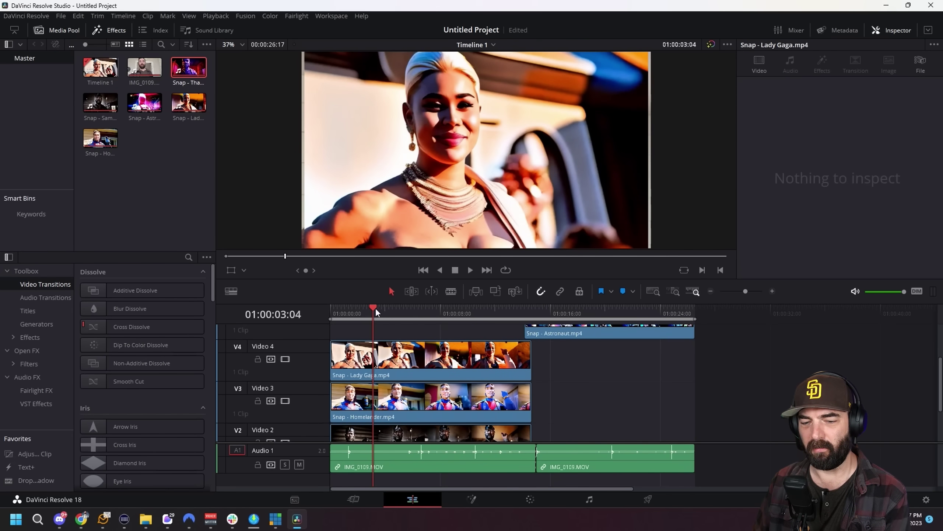
# Trim the starts of the Samurai, Homelander and Lady Gaga clips to the first snap and play the switch.
pyautogui.moveTo(380, 313); pyautogui.dragTo(352, 331)
pyautogui.moveTo(746, 291); pyautogui.dragTo(757, 302)
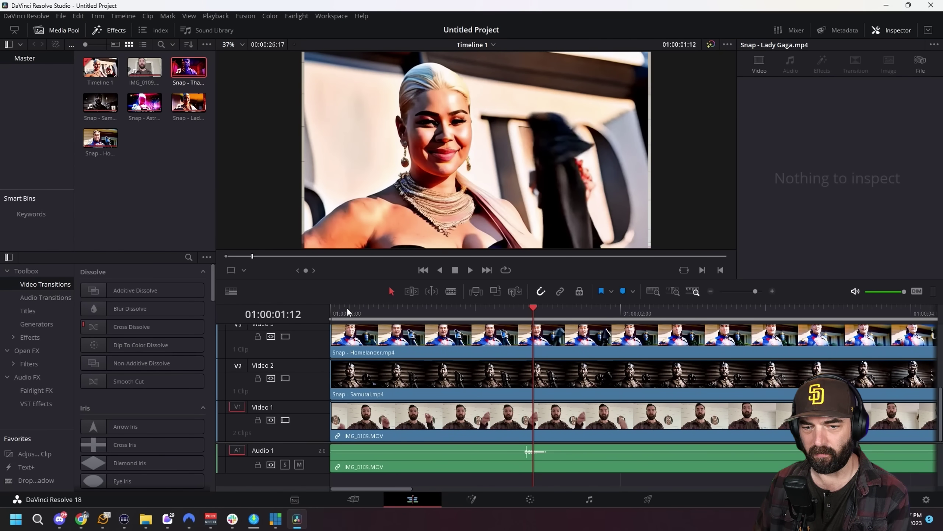
pyautogui.moveTo(348, 311); pyautogui.dragTo(457, 312)
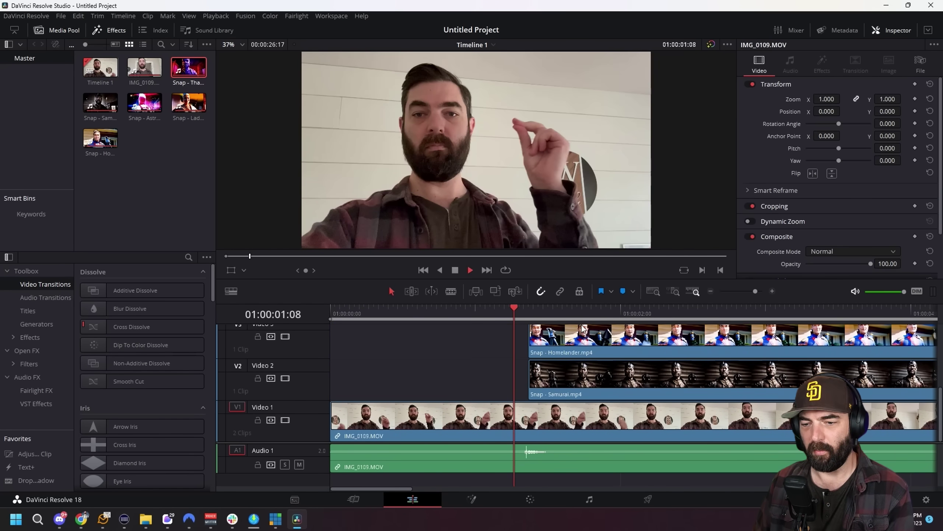
pyautogui.press('space')
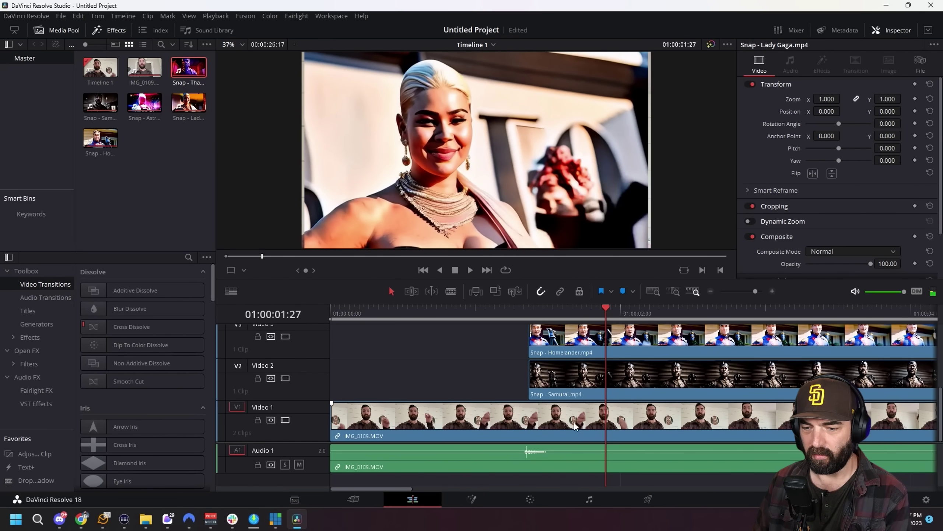
# Cut the Homelander and Lady Gaga clips at the second snap, 01:00:06:19, delete their earlier parts and play the switch.
pyautogui.scroll(3, 622, 414)
pyautogui.hscroll(5, 631, 371)
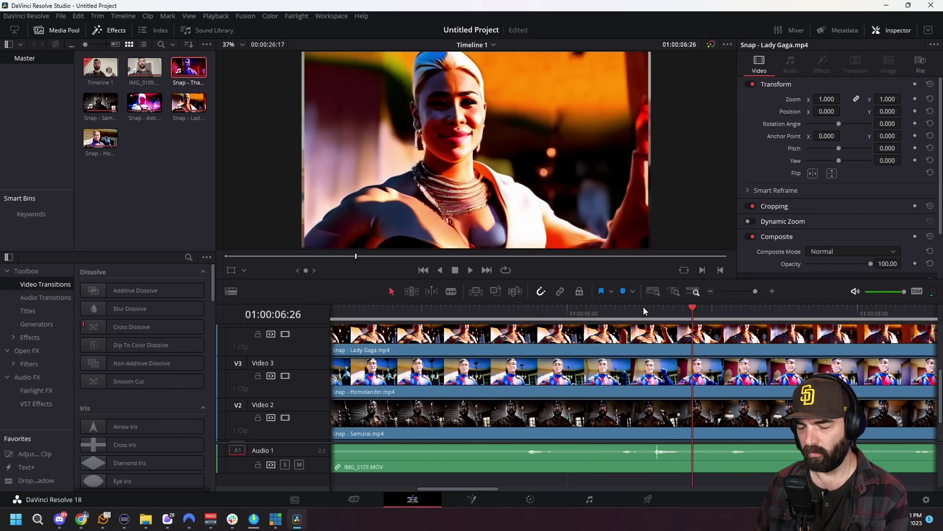
pyautogui.click(650, 312)
pyautogui.moveTo(653, 316); pyautogui.dragTo(658, 315)
pyautogui.click(595, 379)
pyautogui.press('Delete')
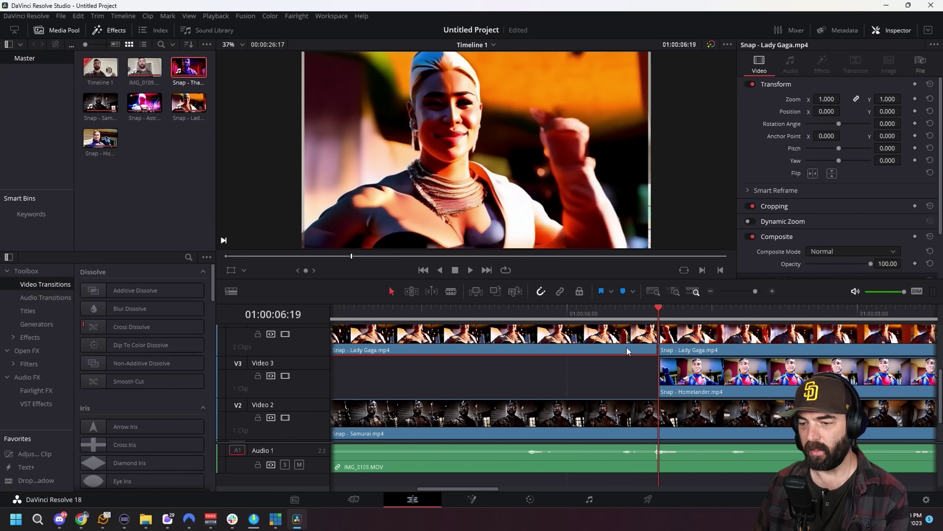
pyautogui.hscroll(-5, 512, 361)
pyautogui.press('space')
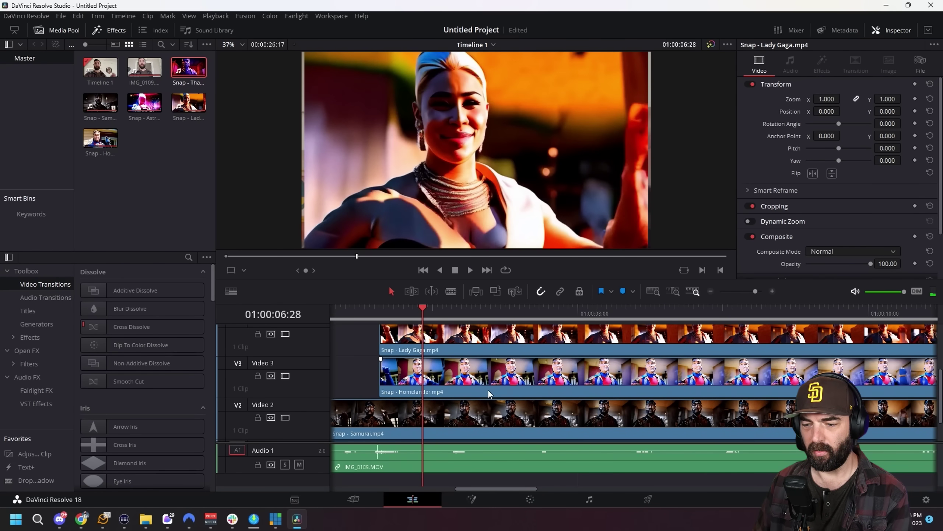
# Remove the part of the Lady Gaga clip before the third snap at 01:00:10:16 and play back the style switches.
pyautogui.hscroll(4, 520, 396)
pyautogui.click(646, 312)
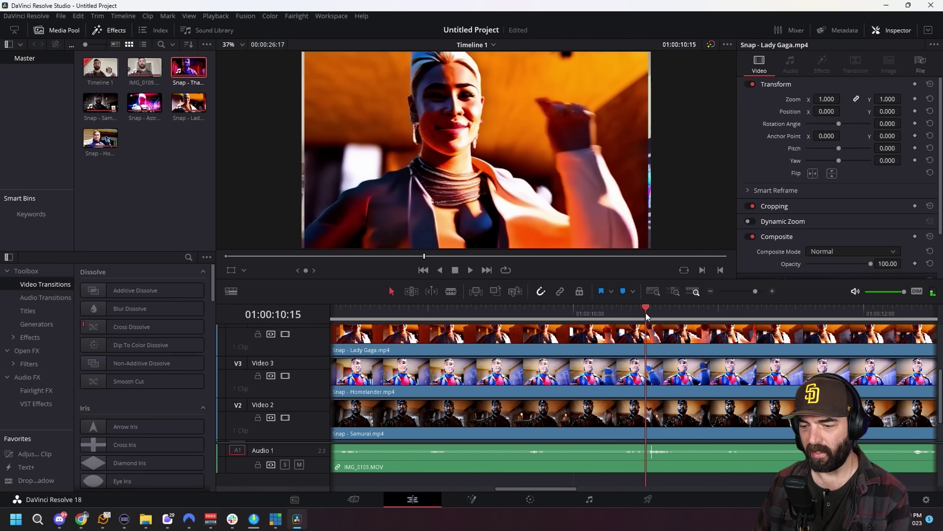
pyautogui.moveTo(646, 311); pyautogui.dragTo(651, 312)
pyautogui.hscroll(-5, 594, 346)
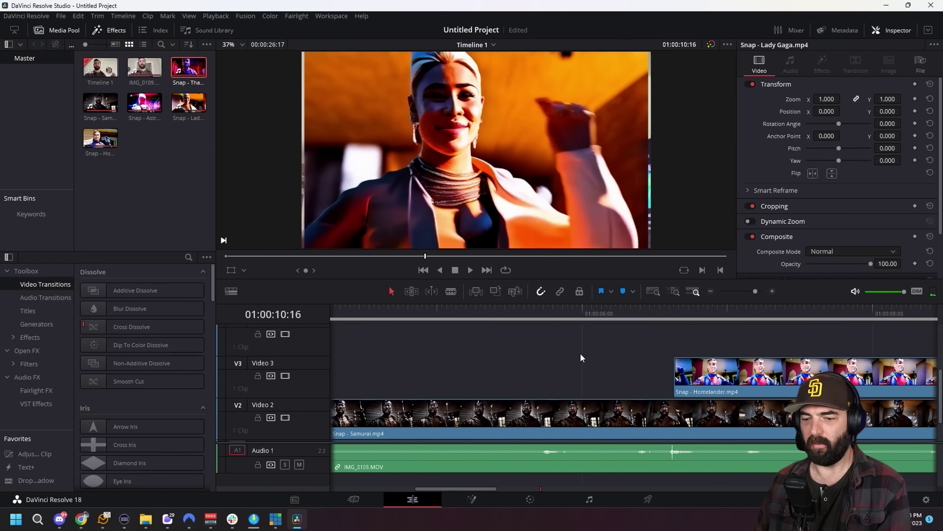
pyautogui.click(602, 308)
pyautogui.press('space')
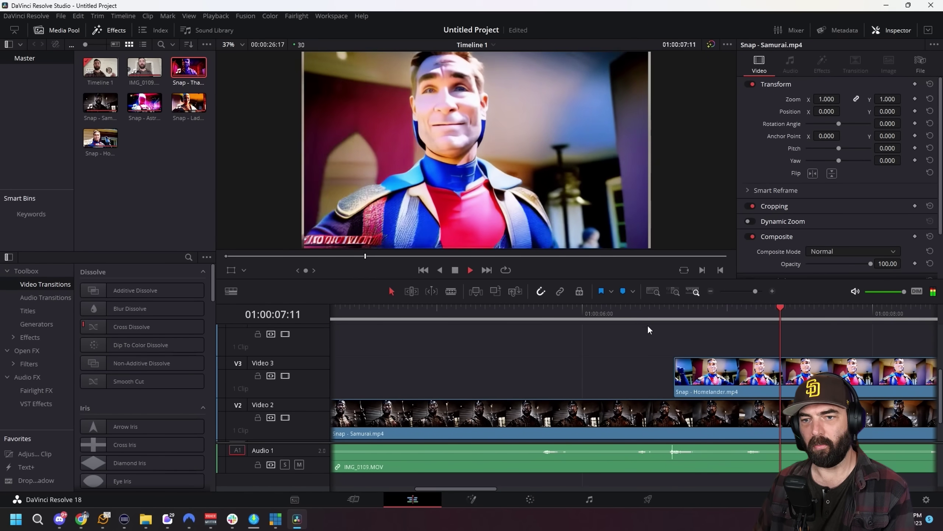
pyautogui.hscroll(6, 687, 327)
pyautogui.click(711, 313)
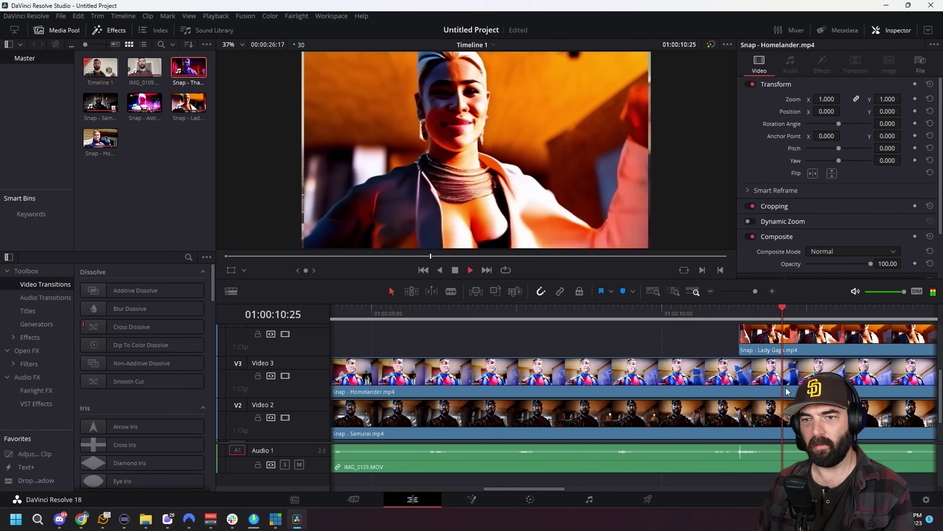
pyautogui.press('space')
# Trim the starts of the Thanos and Astronaut clips to the cut in the original footage at 01:00:15:00.
pyautogui.hscroll(5, 702, 335)
pyautogui.scroll(3, 687, 399)
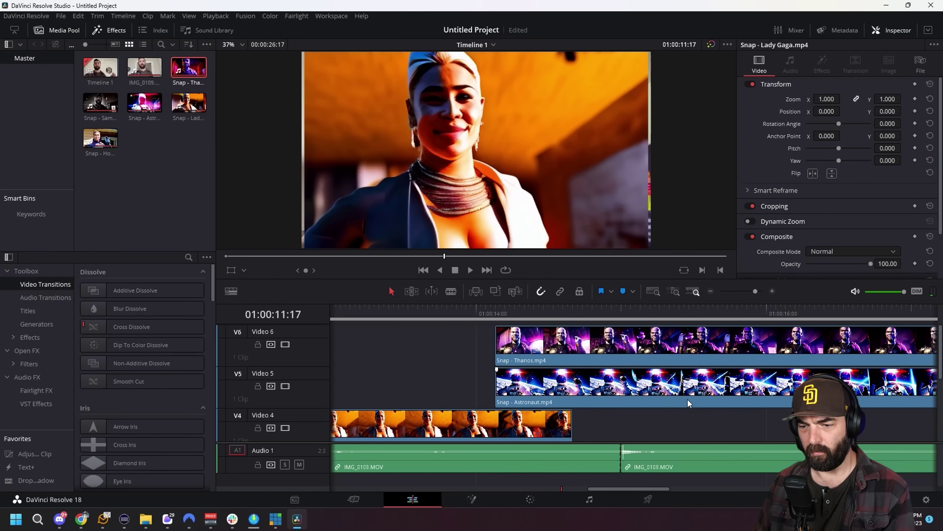
pyautogui.scroll(-3, 687, 399)
pyautogui.scroll(3, 685, 407)
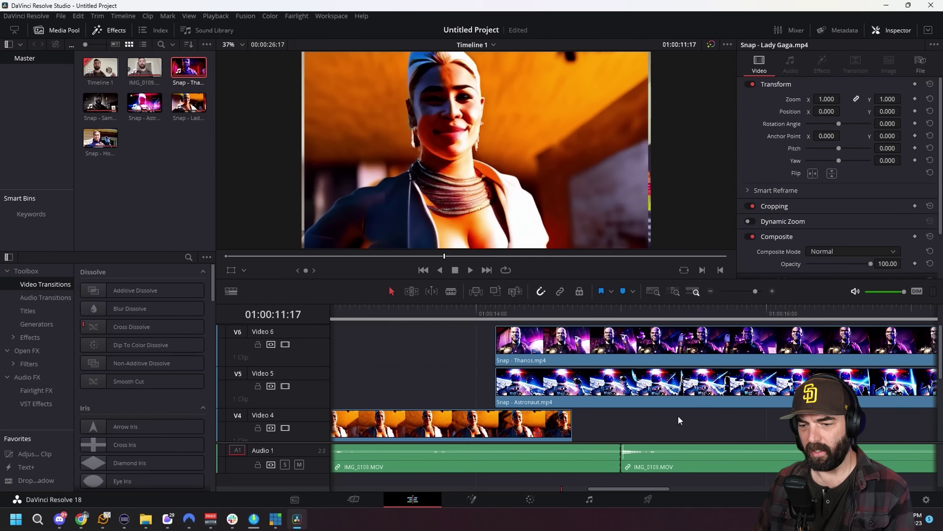
pyautogui.scroll(-3, 679, 415)
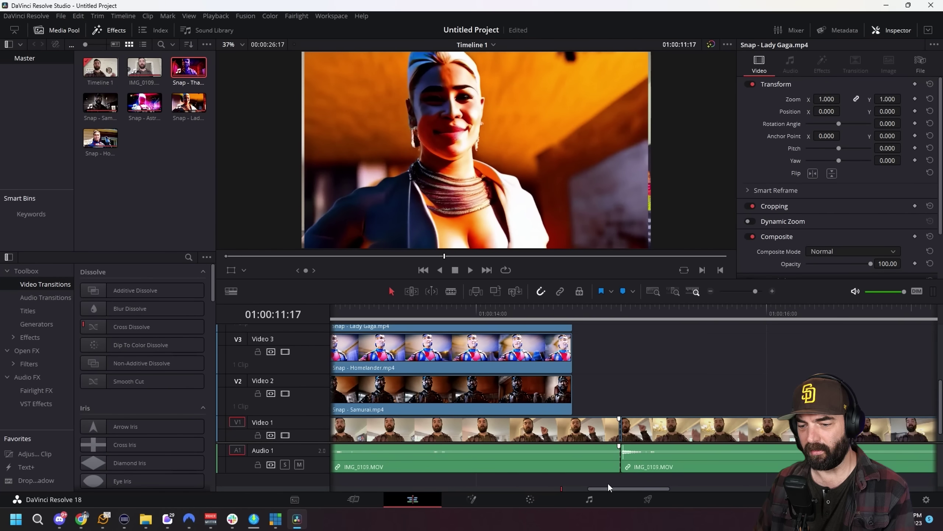
pyautogui.scroll(1, 568, 402)
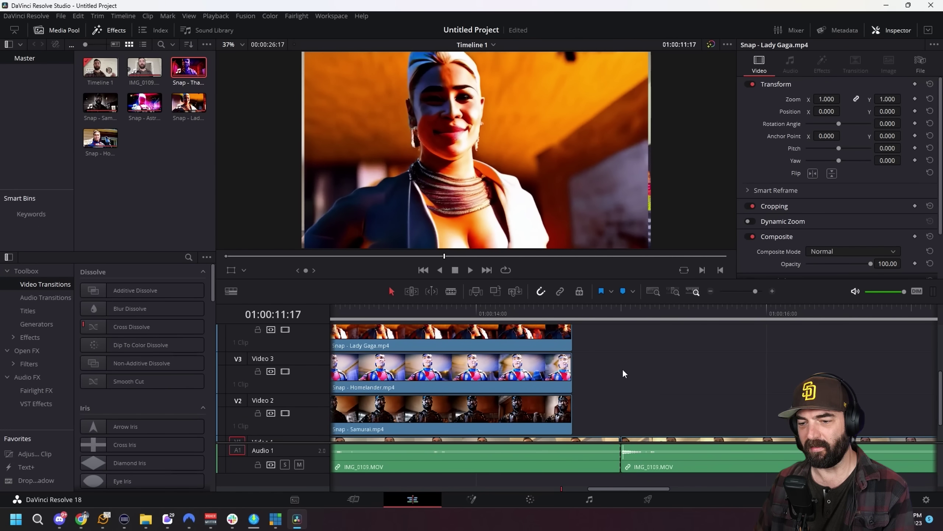
pyautogui.scroll(-1, 623, 373)
pyautogui.press('Down')
pyautogui.scroll(3, 605, 394)
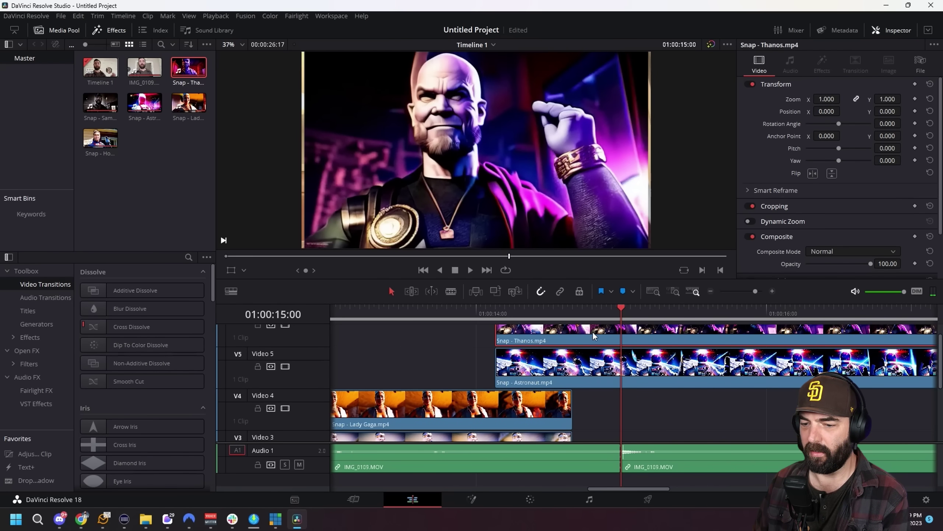
# Split the original footage at 01:00:14:20, ripple-delete the uncovered section before the second part and play the join.
pyautogui.press('Up')
pyautogui.scroll(-3, 630, 427)
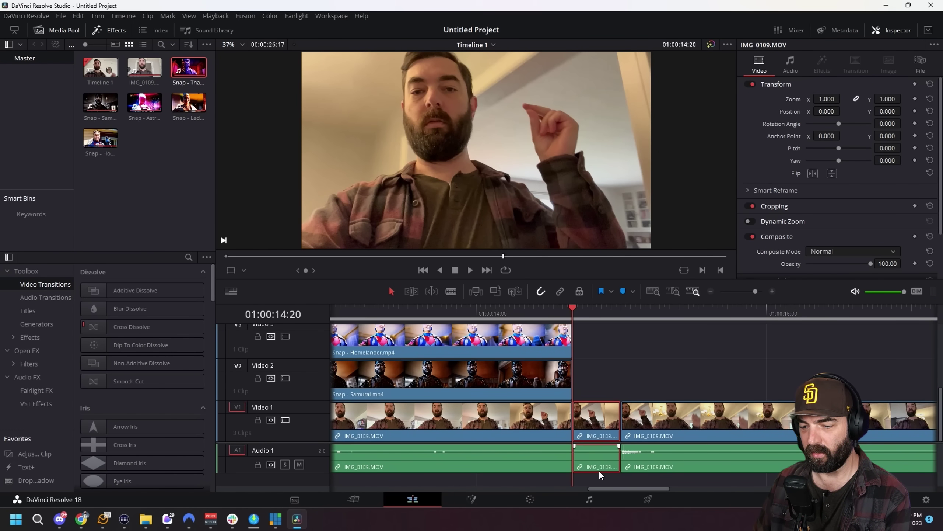
pyautogui.scroll(3, 609, 371)
pyautogui.press('space')
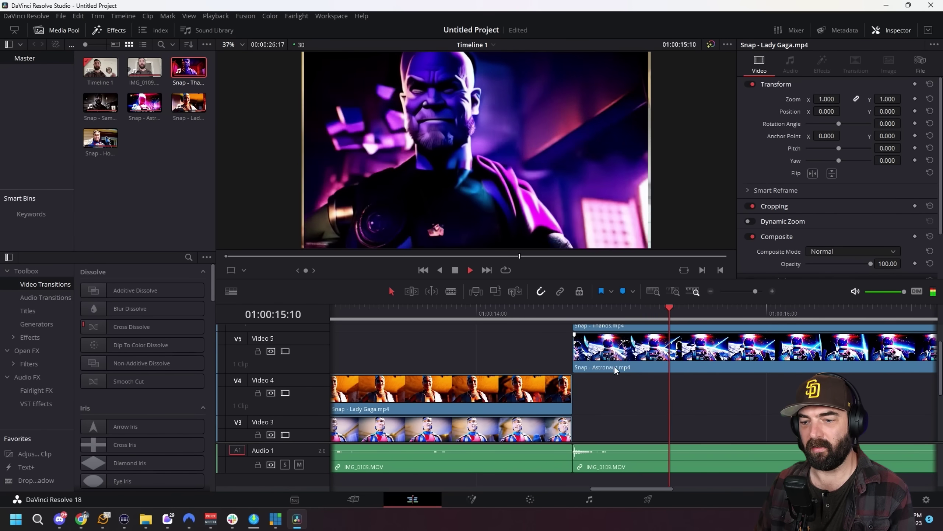
pyautogui.press('space')
# Remove the part of the Thanos clip before the snap at 01:00:20:05, leaving the Astronaut clip exposed ahead of it.
pyautogui.scroll(2, 628, 387)
pyautogui.scroll(-3, 642, 412)
pyautogui.hscroll(5, 650, 423)
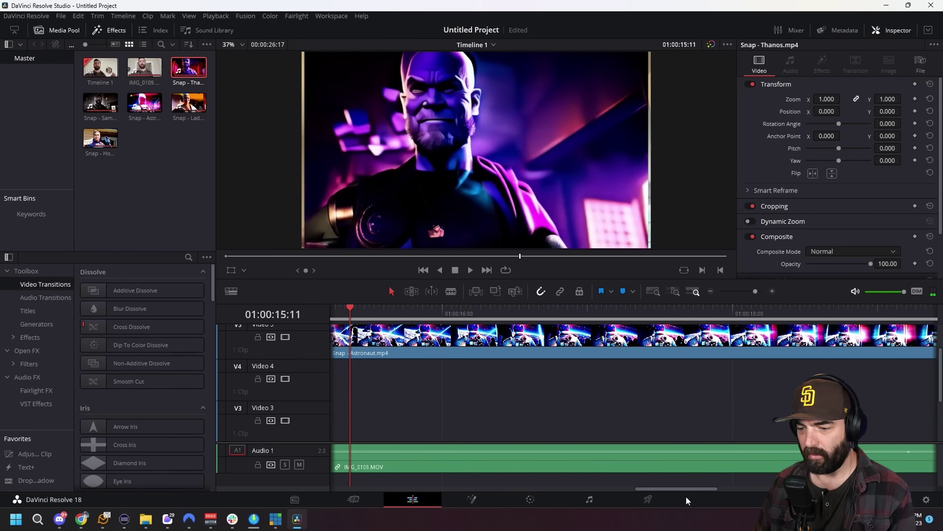
pyautogui.moveTo(685, 490); pyautogui.dragTo(752, 490)
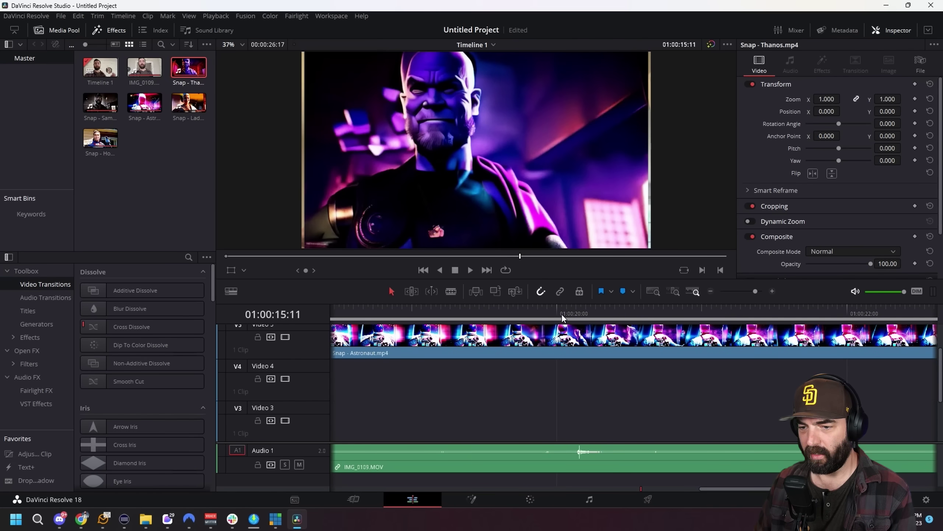
pyautogui.moveTo(578, 321); pyautogui.dragTo(584, 322)
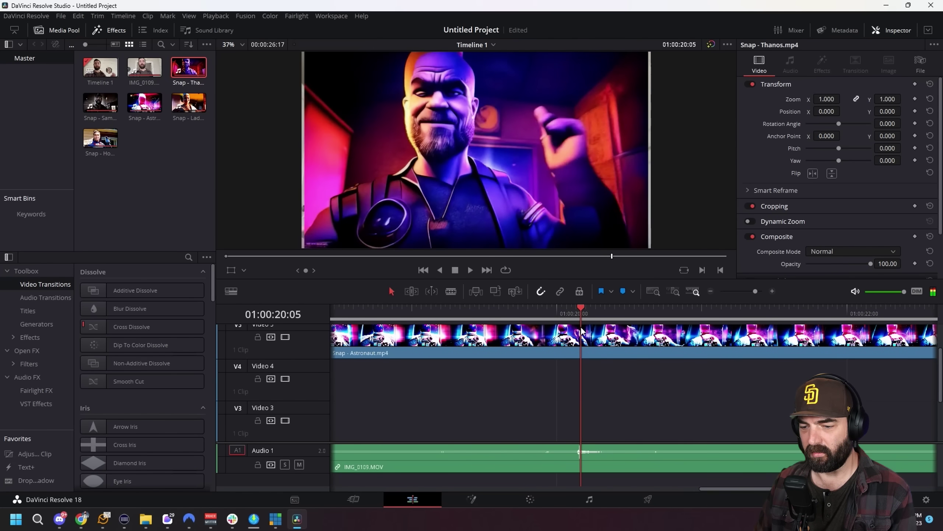
pyautogui.scroll(1, 594, 368)
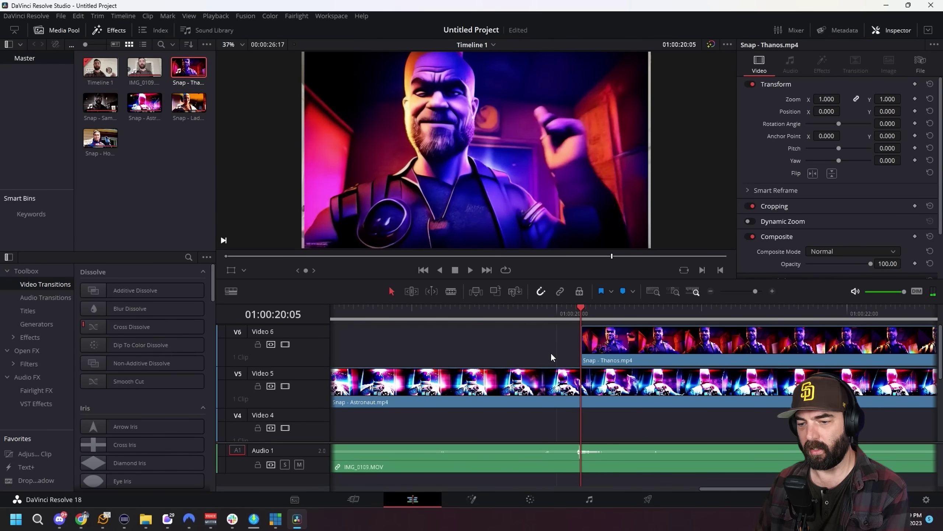
pyautogui.hscroll(-10, 661, 413)
pyautogui.scroll(-3, 579, 411)
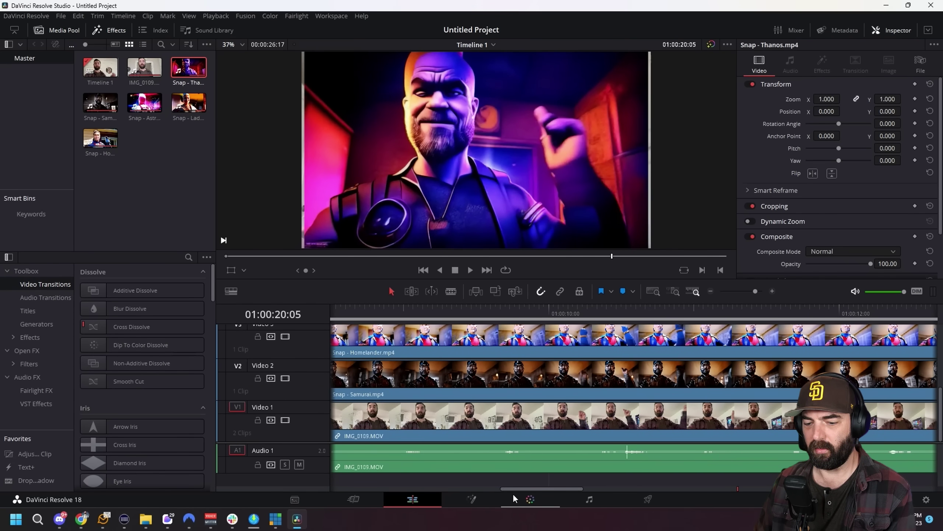
# Play back the style switches at the Lady Gaga snap and at the Astronaut-to-Thanos snap.
pyautogui.hscroll(-4, 516, 372)
pyautogui.click(506, 314)
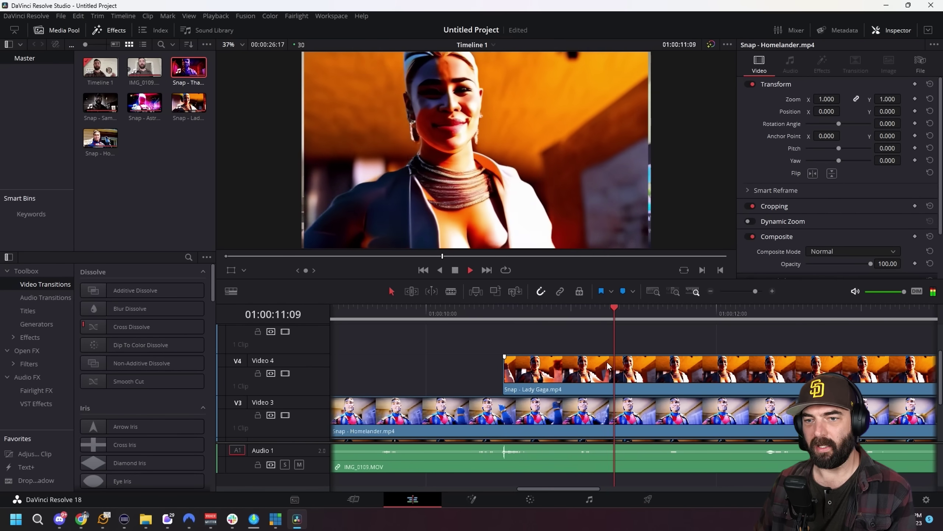
pyautogui.press('space')
pyautogui.hscroll(-4, 620, 376)
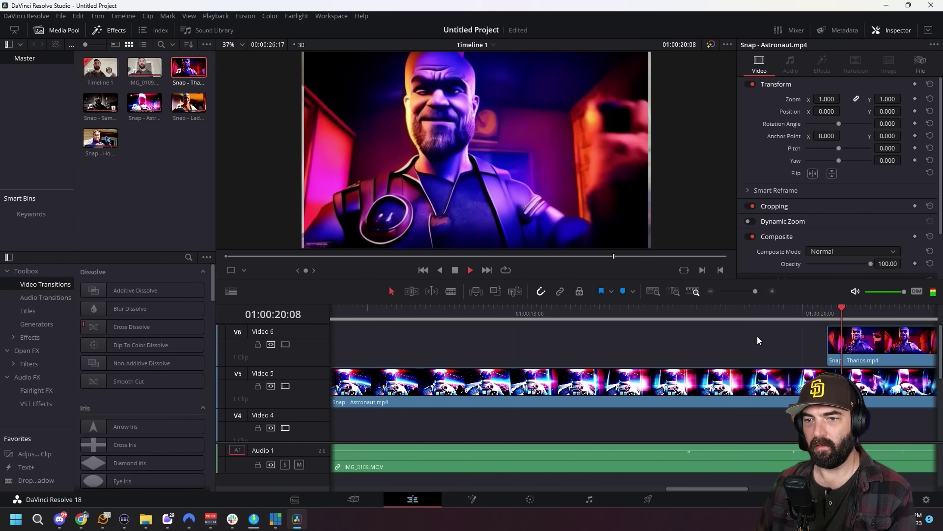
pyautogui.hscroll(6, 672, 308)
pyautogui.press('space')
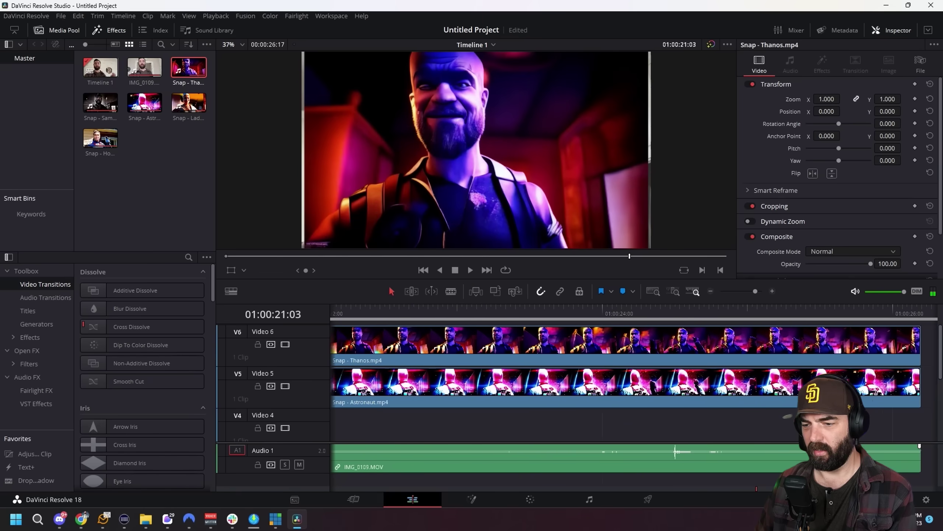
# Split the clips at the final snap at 01:00:24:15, delete the Astronaut and Thanos parts after it and play the ending.
pyautogui.hscroll(3, 631, 386)
pyautogui.click(562, 314)
pyautogui.hotkey('ctrl', 'b')
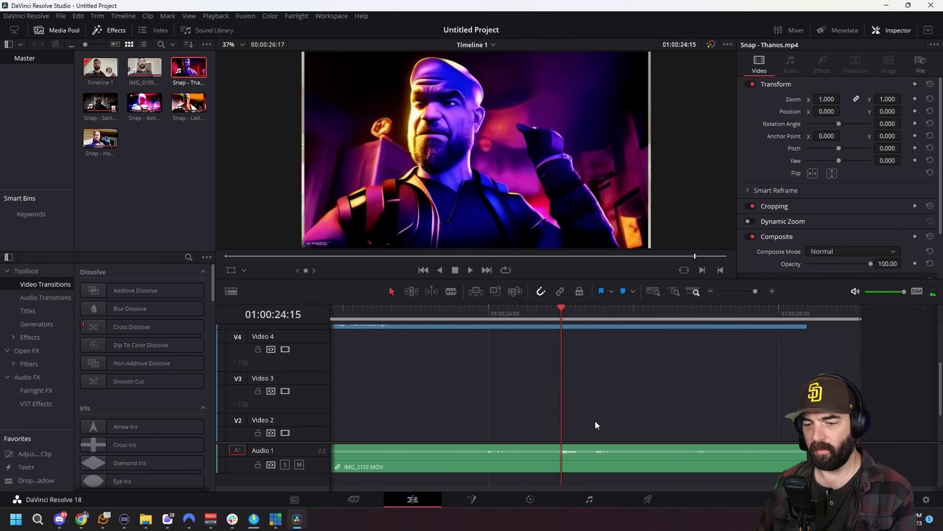
pyautogui.click(599, 387)
pyautogui.press('Delete')
pyautogui.click(600, 359)
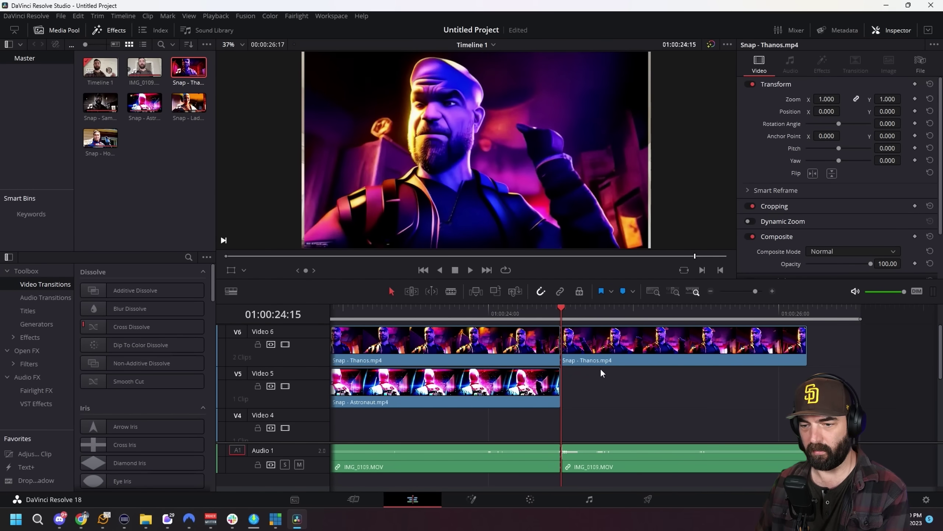
pyautogui.press('Delete')
pyautogui.press('space')
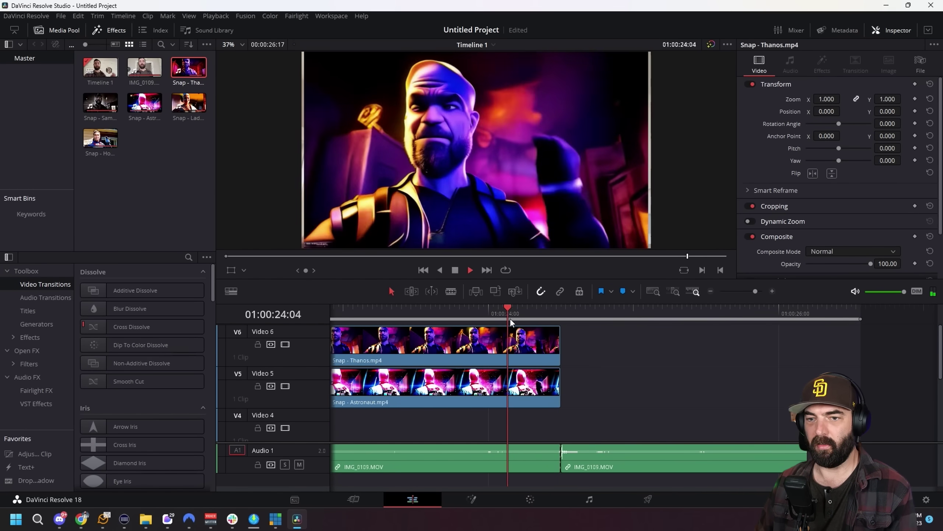
pyautogui.press('space')
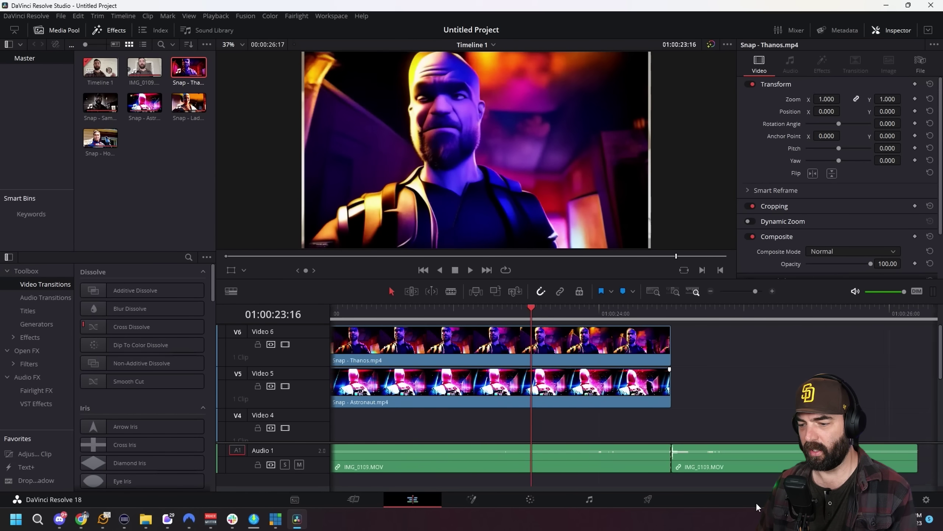
# Set the Samurai clip's zoom to 1.020 to hide the border around its frame.
pyautogui.moveTo(818, 488); pyautogui.dragTo(432, 518)
pyautogui.scroll(-3, 417, 390)
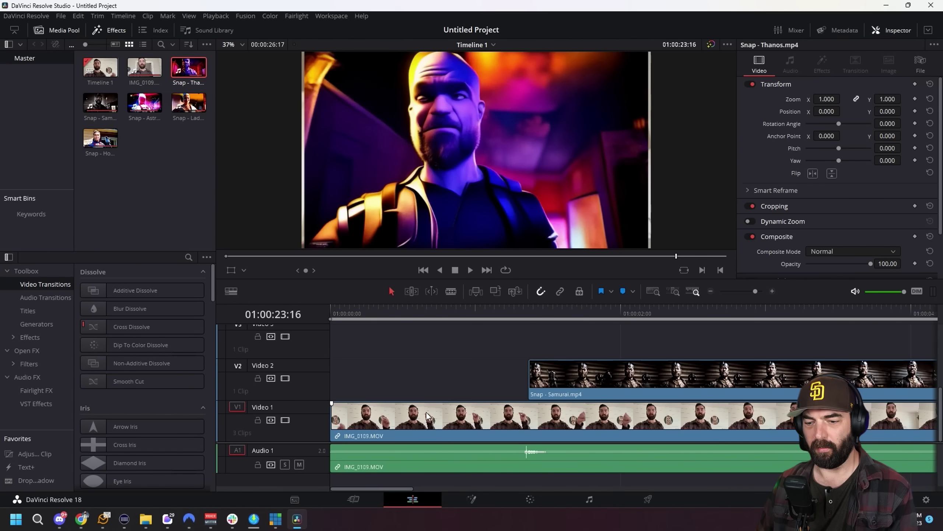
pyautogui.click(528, 309)
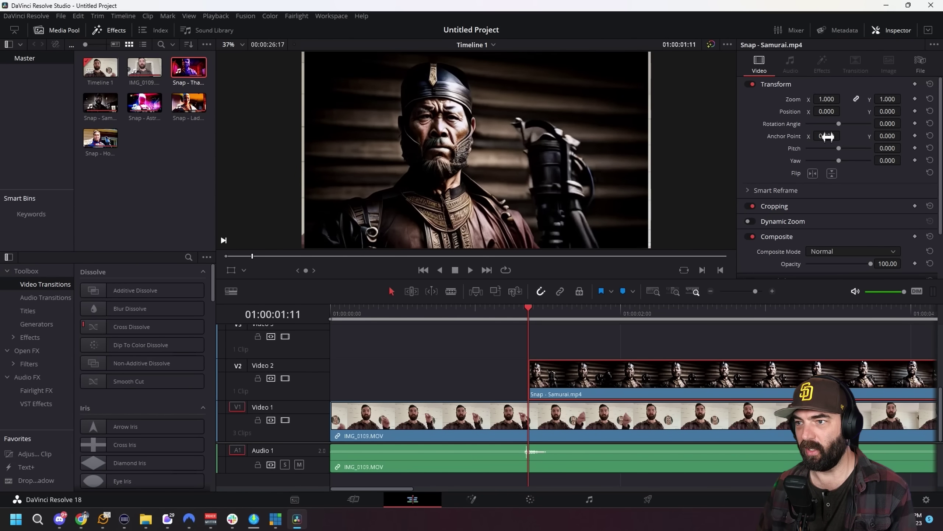
pyautogui.moveTo(825, 99); pyautogui.dragTo(829, 104)
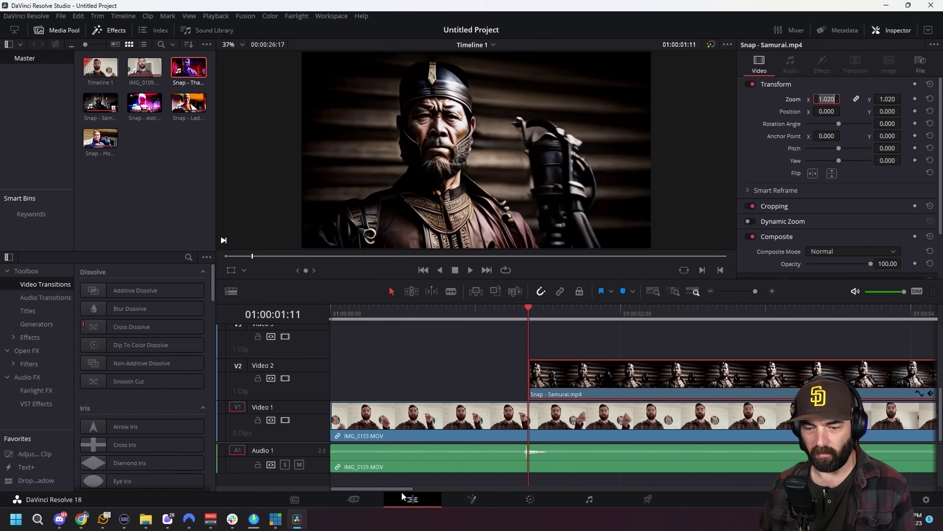
# Enlarge the timeline area and set the zoom of the Homelander, Lady Gaga, Astronaut and Thanos clips together to 1.020.
pyautogui.moveTo(402, 489); pyautogui.dragTo(447, 489)
pyautogui.moveTo(457, 282); pyautogui.dragTo(457, 150)
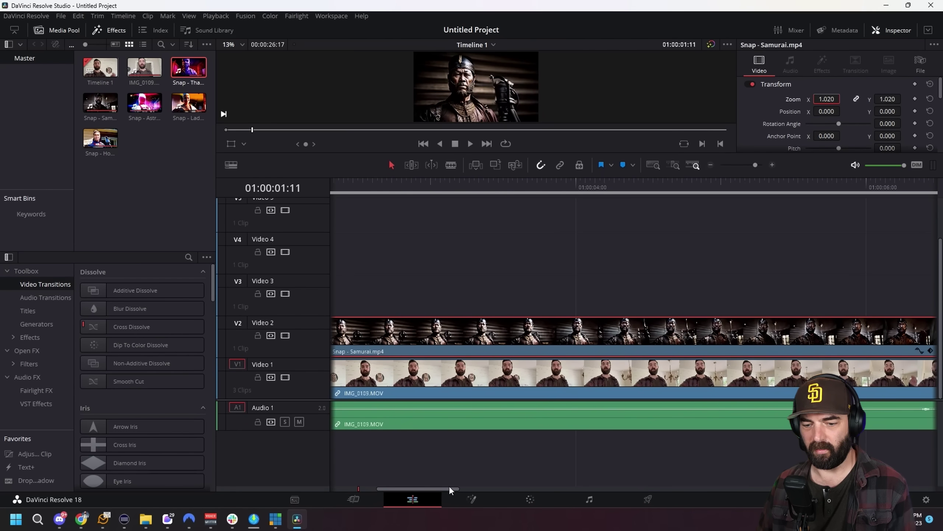
pyautogui.moveTo(448, 490); pyautogui.dragTo(522, 492)
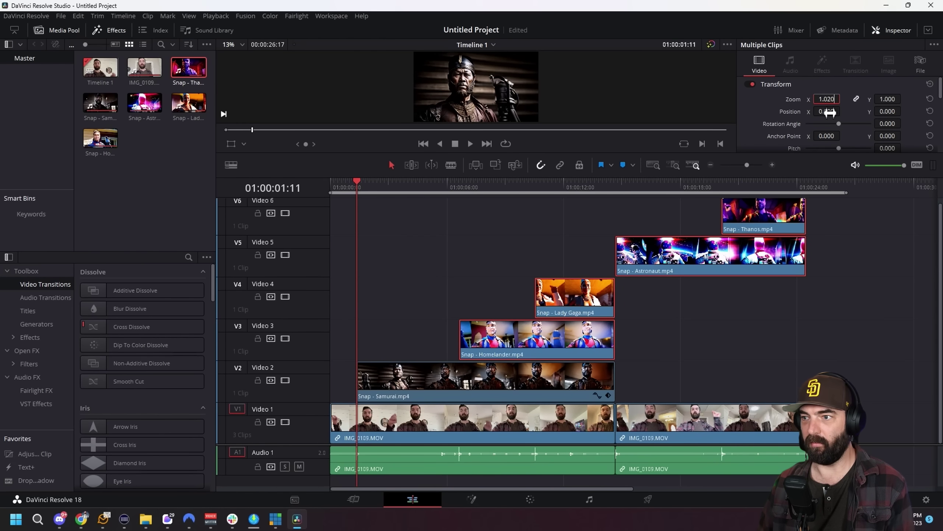
pyautogui.press('Return')
# Remove the covered ends of the Homelander, Samurai and Astronaut clips so each stops where the next style starts.
pyautogui.moveTo(440, 184); pyautogui.dragTo(460, 182)
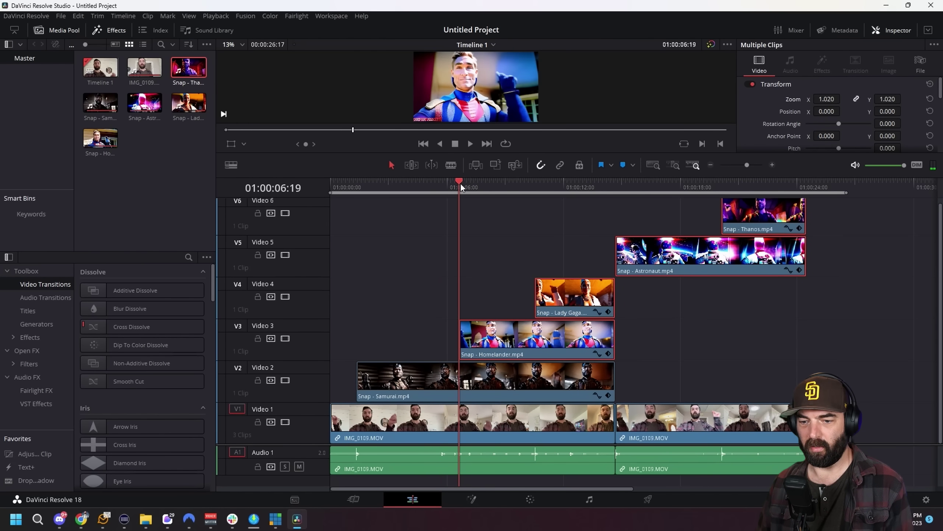
pyautogui.moveTo(614, 340); pyautogui.dragTo(534, 340)
pyautogui.moveTo(614, 383); pyautogui.dragTo(458, 383)
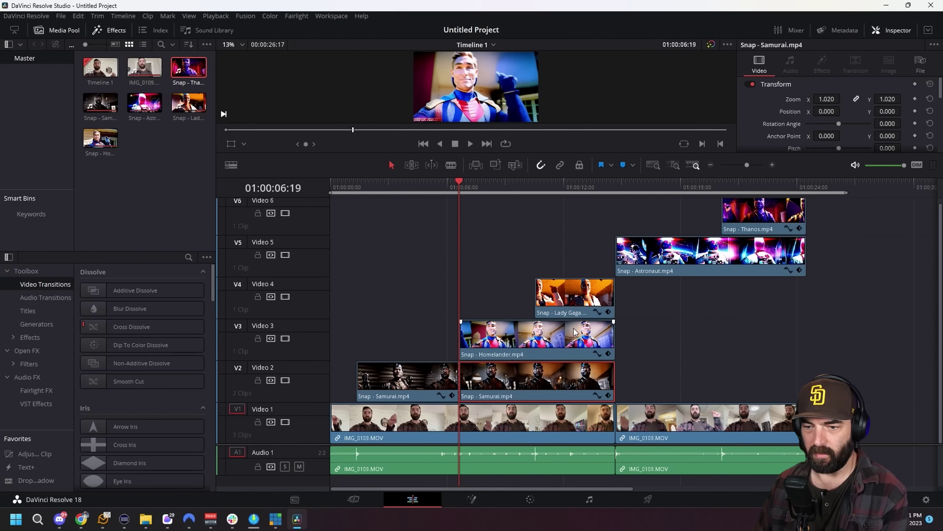
pyautogui.moveTo(805, 257); pyautogui.dragTo(719, 256)
pyautogui.click(722, 183)
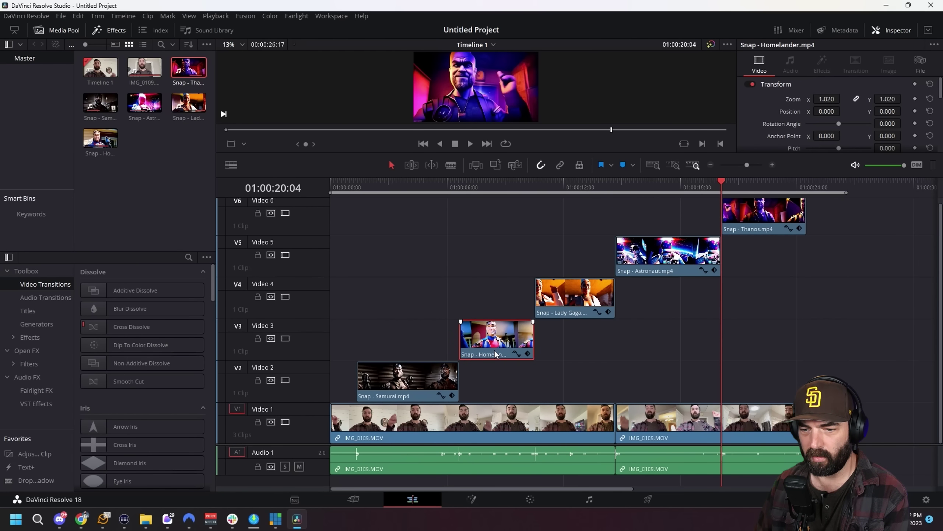
# Move the Homelander, Lady Gaga, Astronaut and Thanos clips straight down onto Video 2 and delete the empty tracks.
pyautogui.moveTo(496, 351); pyautogui.dragTo(495, 393)
pyautogui.moveTo(553, 317); pyautogui.dragTo(551, 378)
pyautogui.moveTo(653, 264); pyautogui.dragTo(653, 381)
pyautogui.moveTo(762, 212); pyautogui.dragTo(761, 379)
pyautogui.rightClick(288, 351)
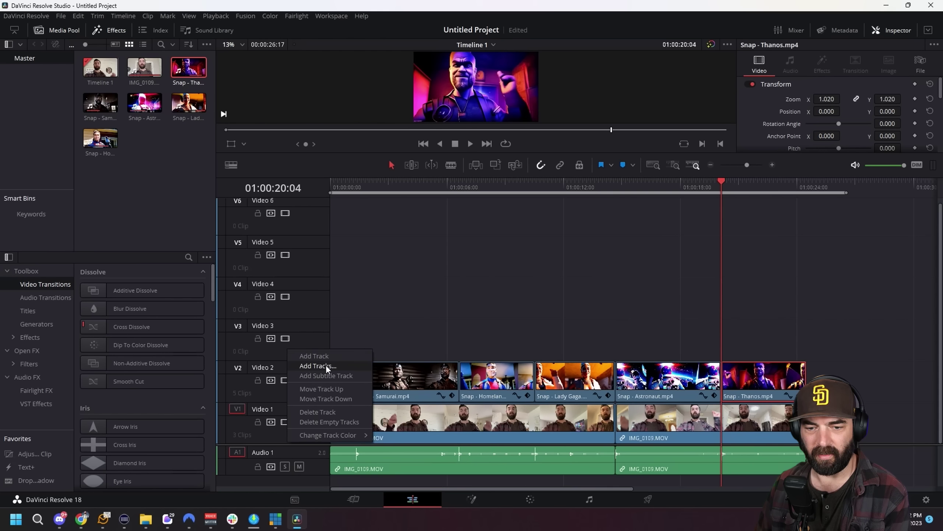
pyautogui.click(355, 421)
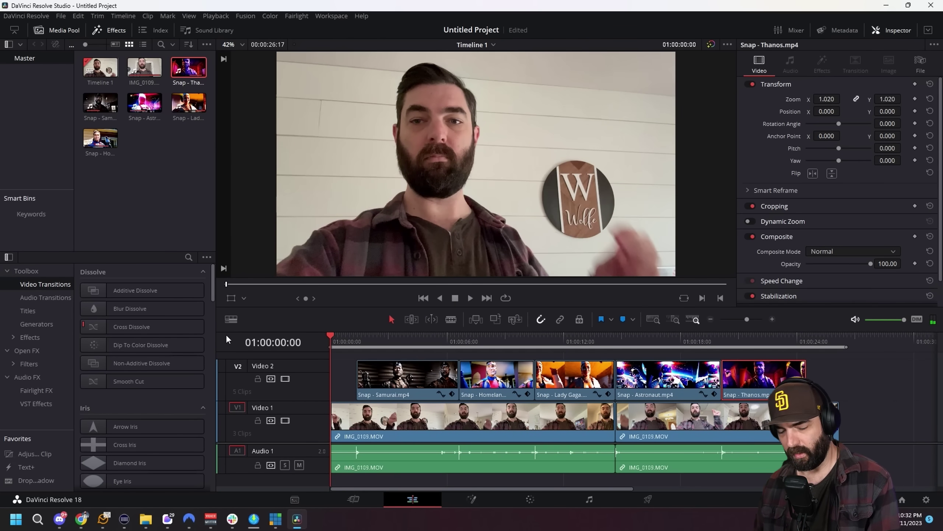
# Play the edited timeline from the start and watch the original snap video in the tweet for comparison.
pyautogui.press('space')
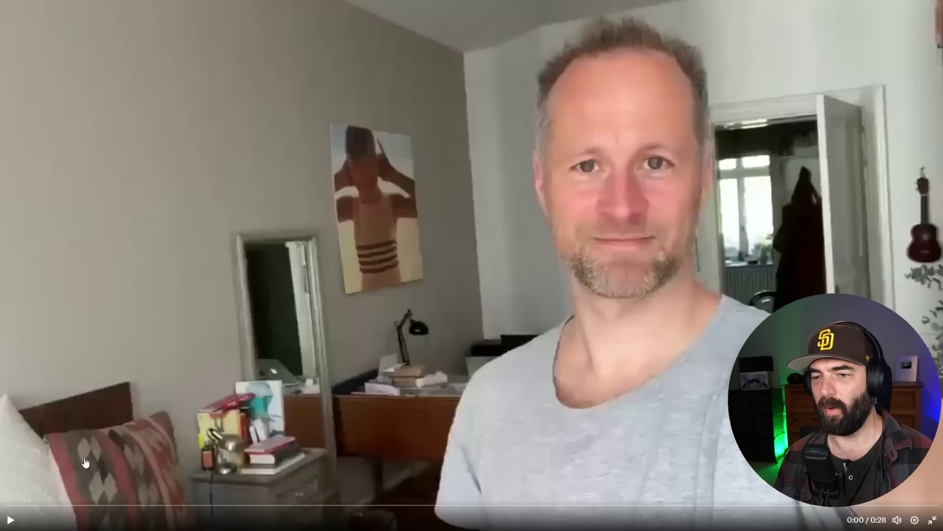
pyautogui.click(10, 520)
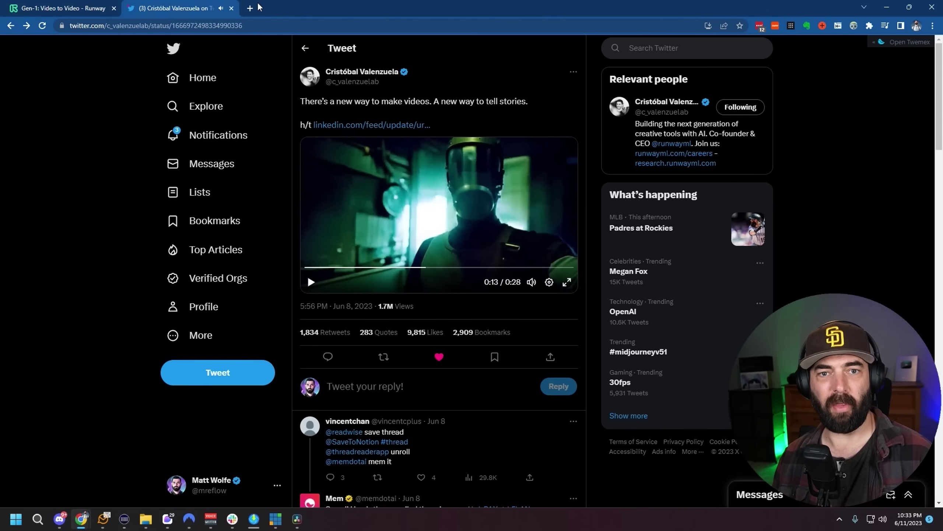
# Switch to the browser and open elevenlabs.io in a new tab.
pyautogui.click(249, 8)
pyautogui.write('elevenlabs.io')
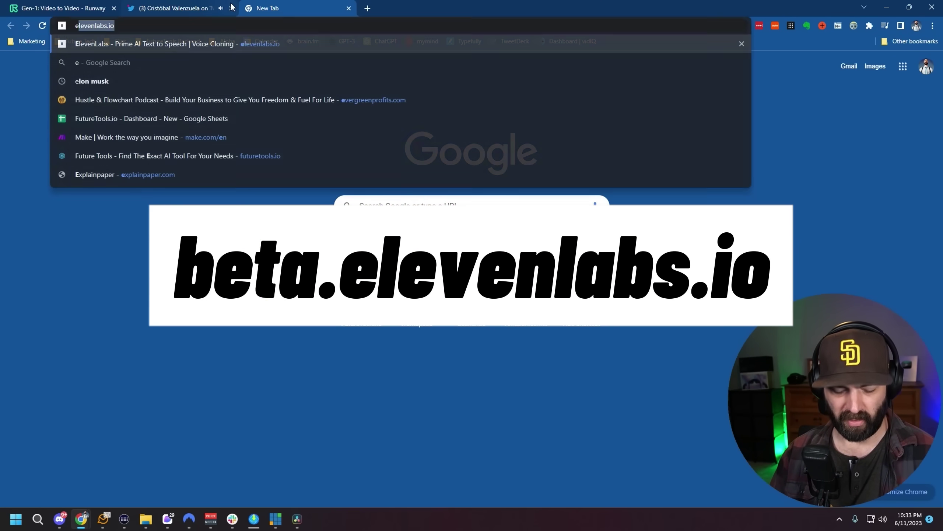
pyautogui.press('Return')
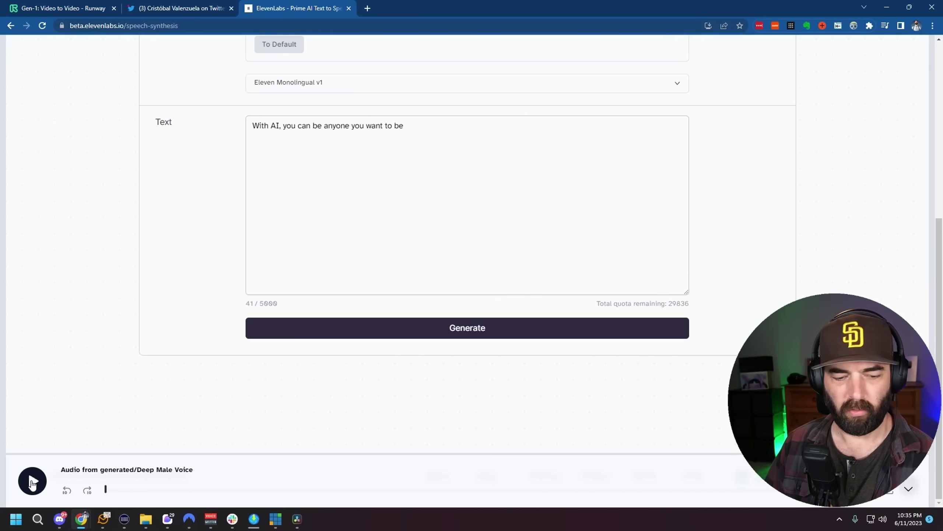
# Filter the ElevenLabs Voice Library by gender Male and age Old, and check the available accents.
pyautogui.scroll(3, 583, 356)
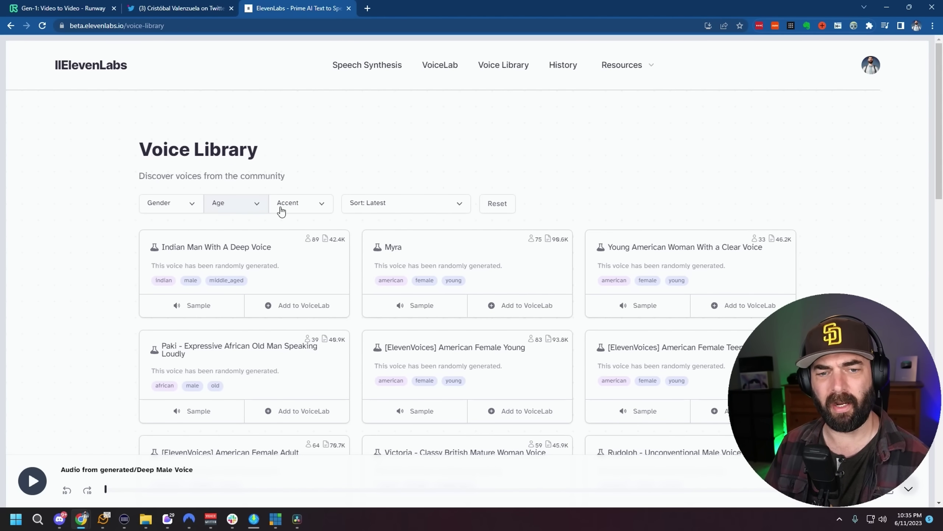
pyautogui.click(313, 202)
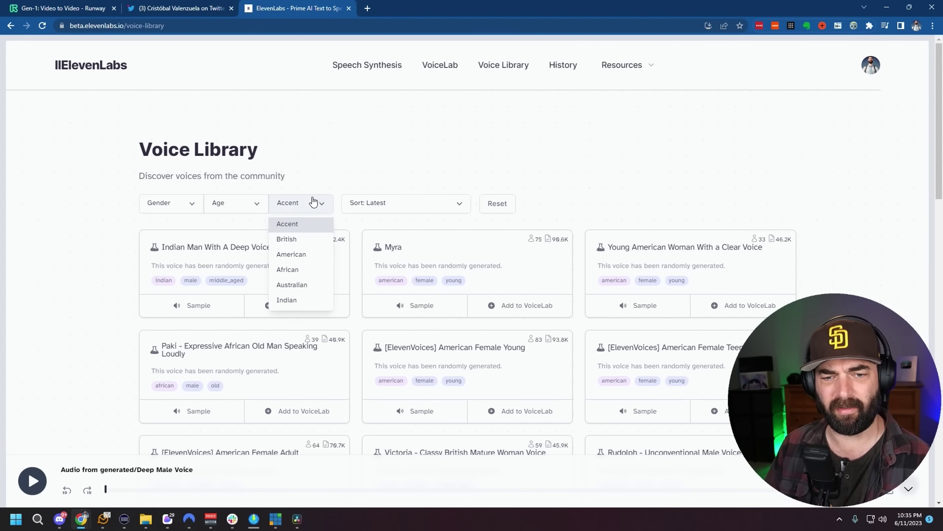
pyautogui.click(167, 204)
pyautogui.click(235, 203)
pyautogui.click(223, 269)
pyautogui.click(316, 204)
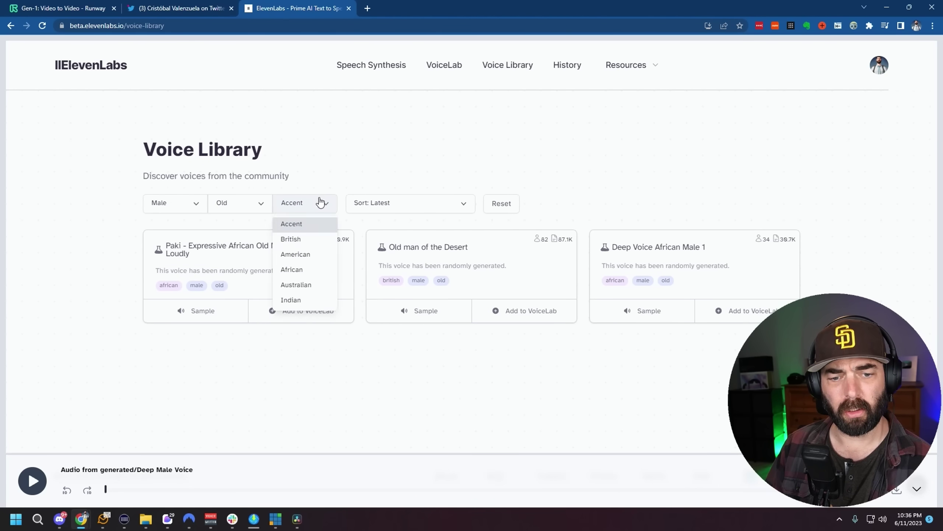
# Listen to the Deep Voice African Male 1 sample and add that voice to VoiceLab under its existing name.
pyautogui.click(654, 316)
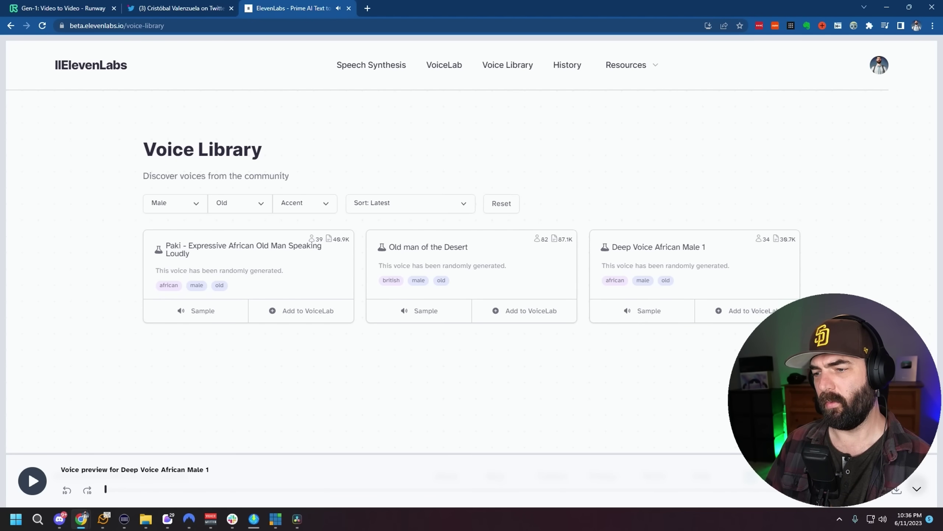
pyautogui.click(750, 311)
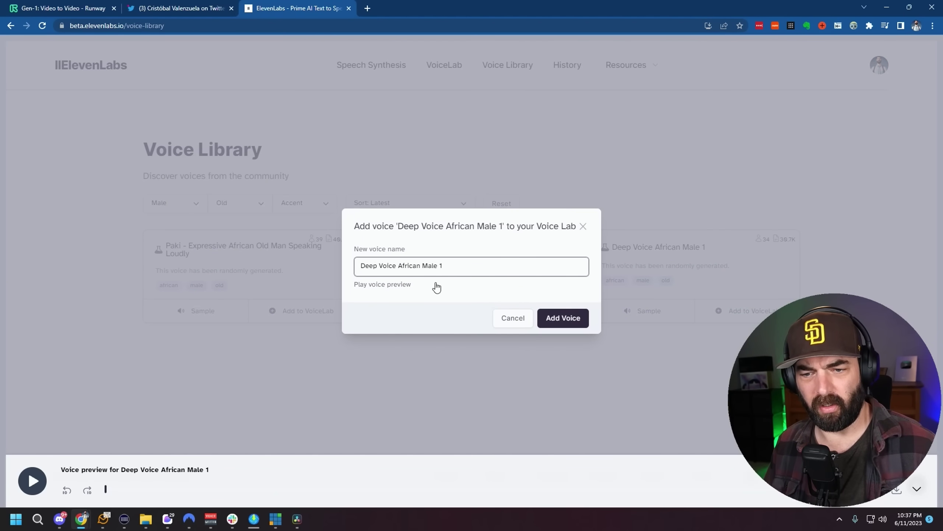
pyautogui.click(573, 321)
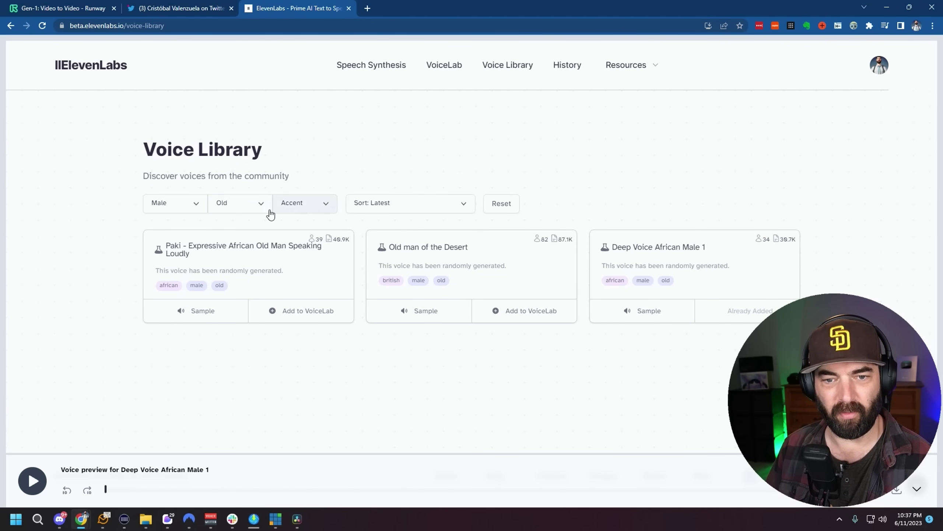
# Filter for middle-aged American male voices and add "Marcus - Deep Voice Middle Aged US Male 1" to VoiceLab.
pyautogui.click(241, 211)
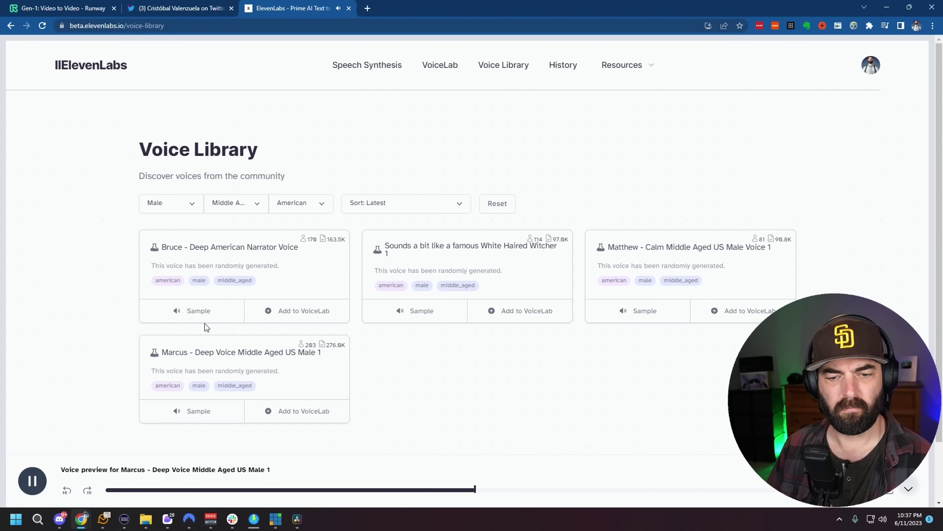
pyautogui.click(297, 410)
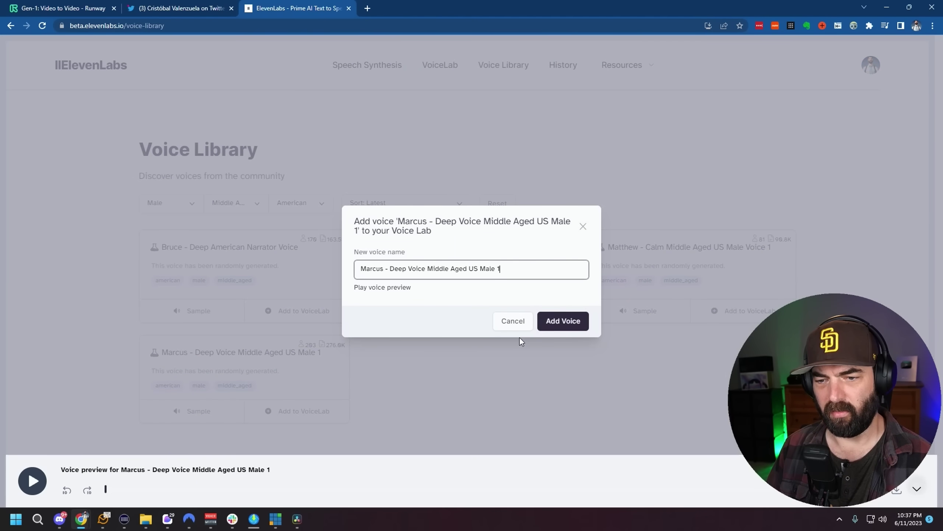
pyautogui.click(564, 321)
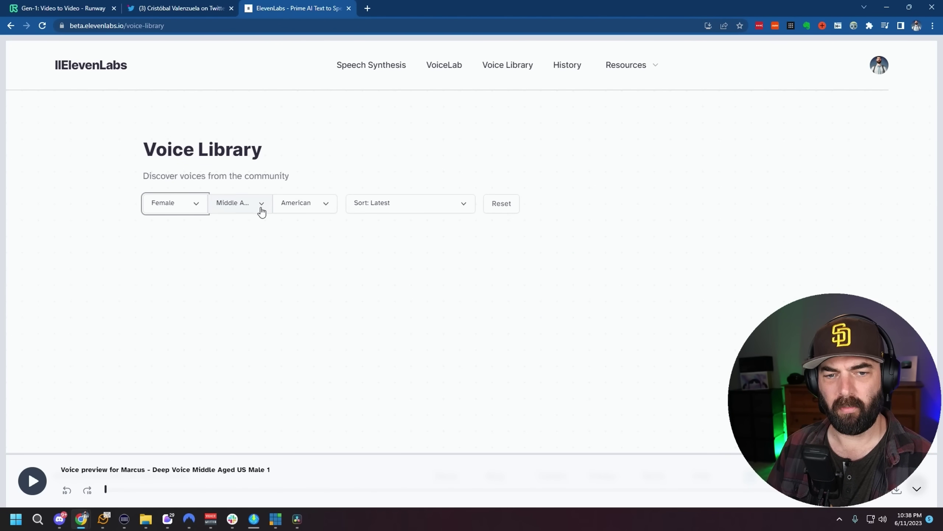
# Narrow the American female voices to age Young, listen to the Myra sample and add that voice to VoiceLab.
pyautogui.click(262, 211)
pyautogui.click(225, 238)
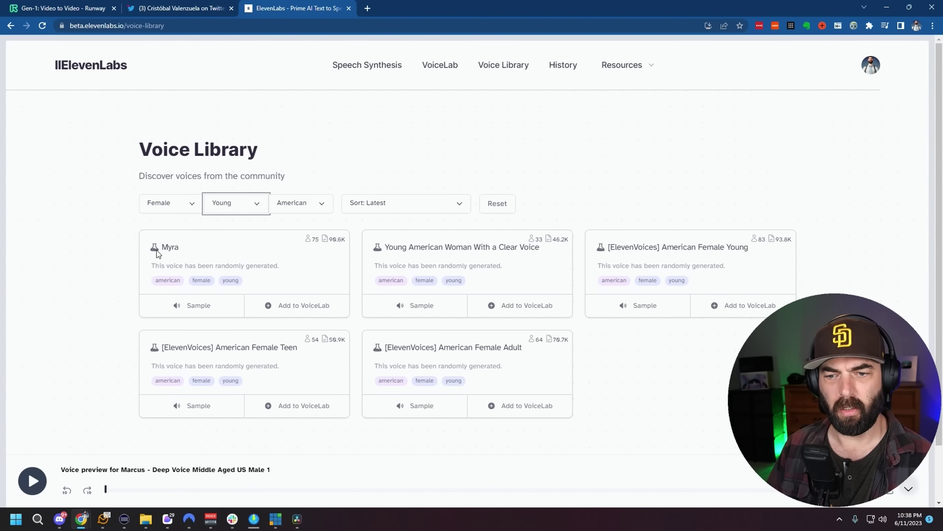
pyautogui.click(193, 306)
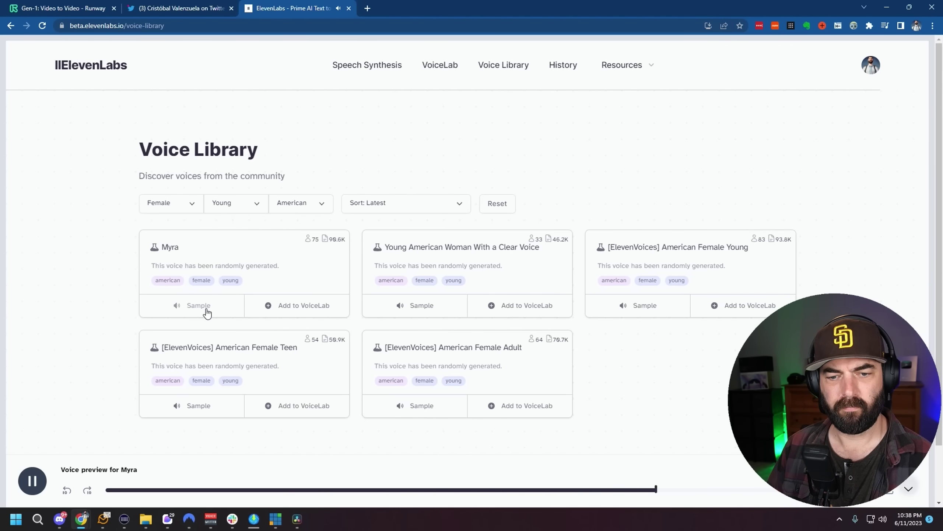
pyautogui.click(304, 305)
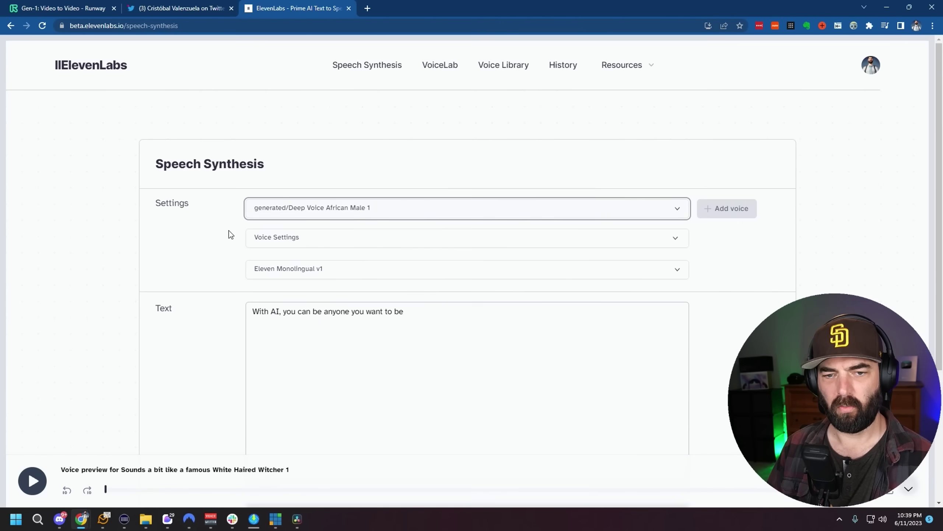
# Generate speech for "With AI, you can be anyone you want to be" with the Deep Voice African Male 1 voice.
pyautogui.scroll(-5, 364, 292)
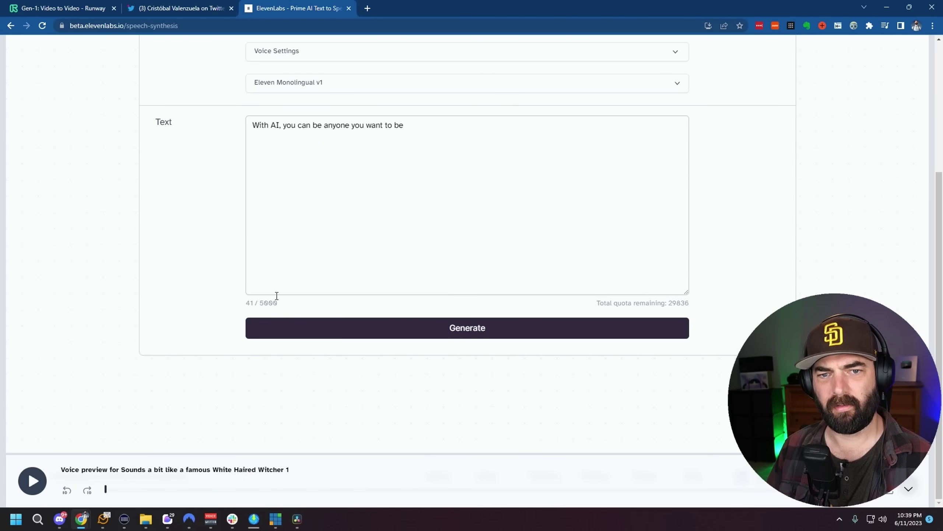
pyautogui.click(680, 325)
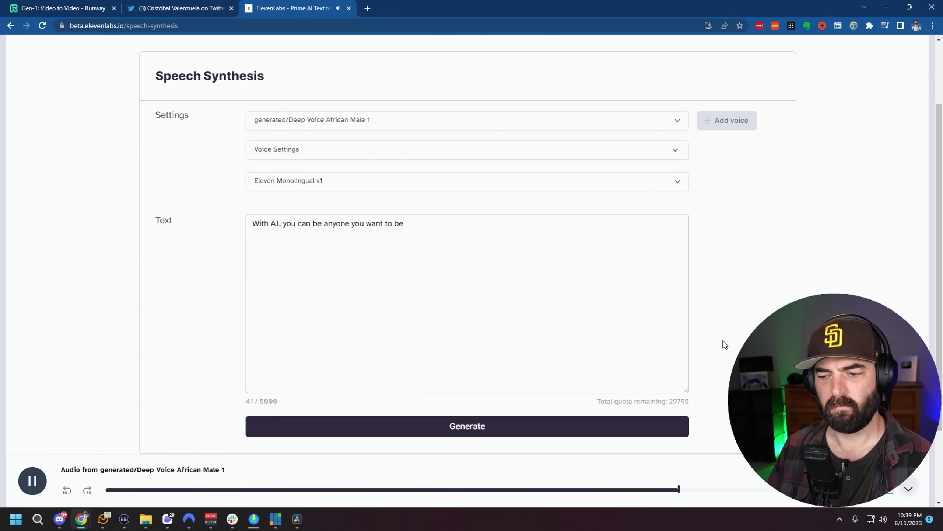
# Review the speech settings and text for the "Sounds a bit like a famous White Haired Witcher 1" voice and open the voice list.
pyautogui.click(887, 7)
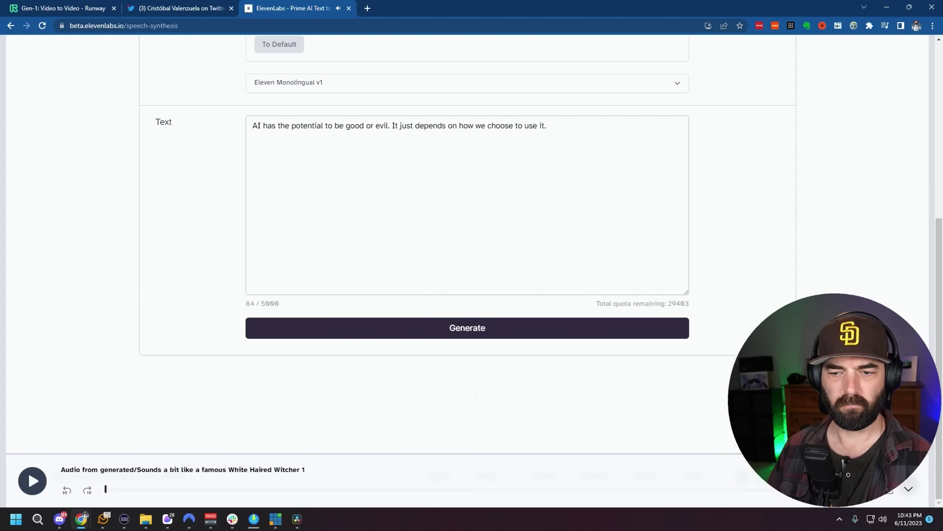
pyautogui.scroll(8, 467, 241)
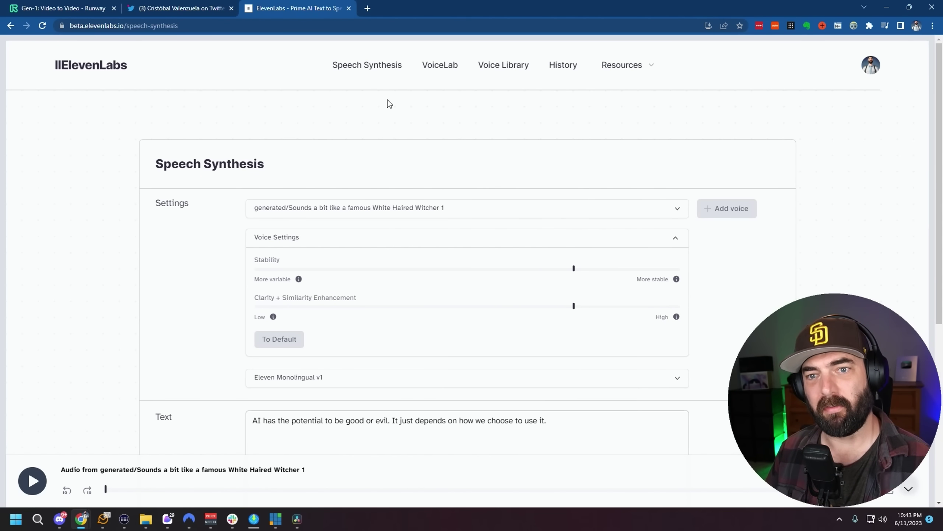
pyautogui.scroll(-3, 422, 317)
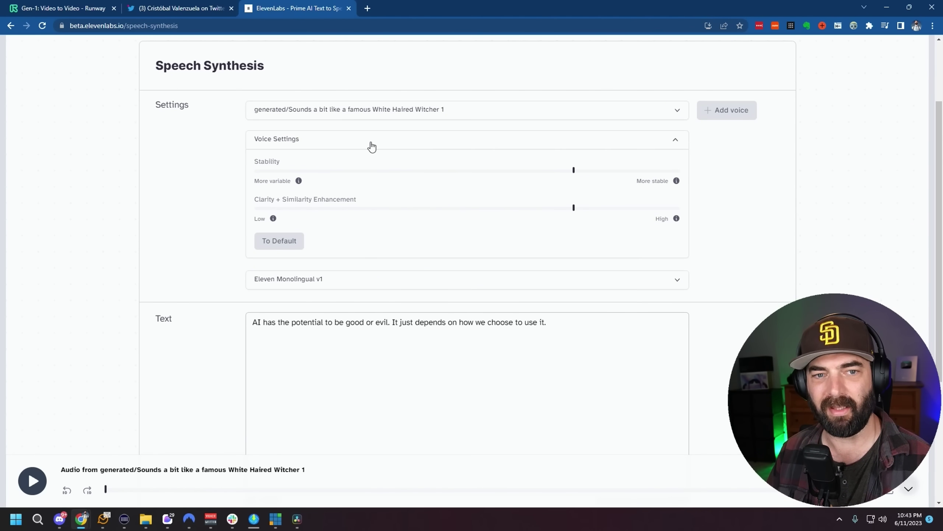
pyautogui.click(476, 115)
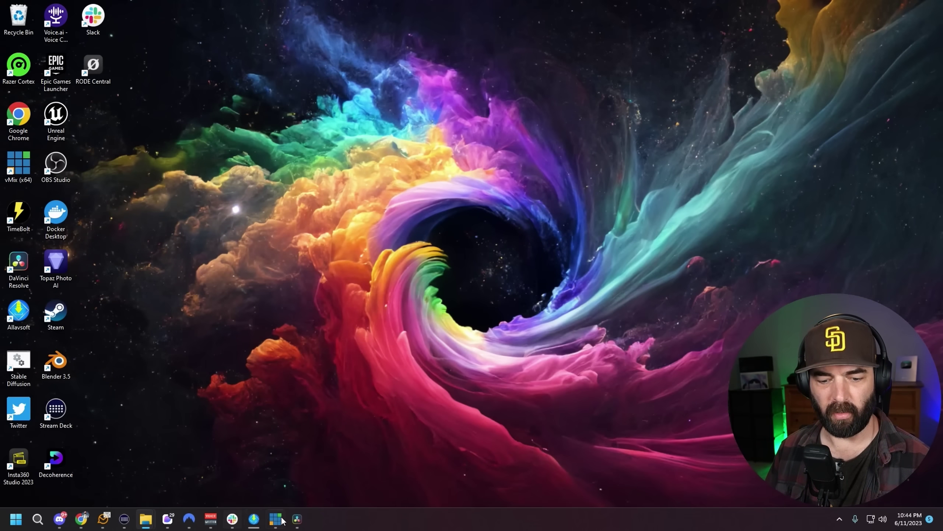
# Switch to DaVinci Resolve, place the downloaded ElevenLabs voice file on a second audio track under the samurai clip, and play it from the start.
pyautogui.click(297, 518)
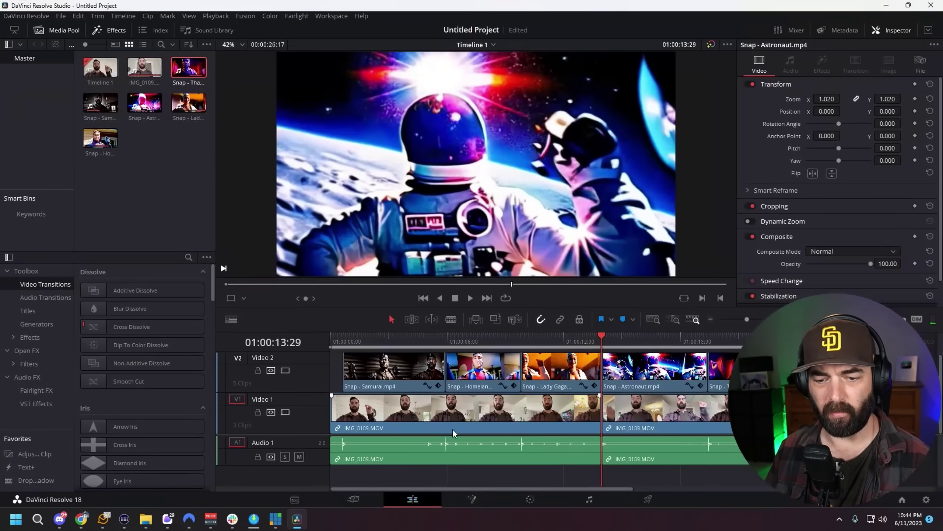
pyautogui.scroll(-3, 302, 435)
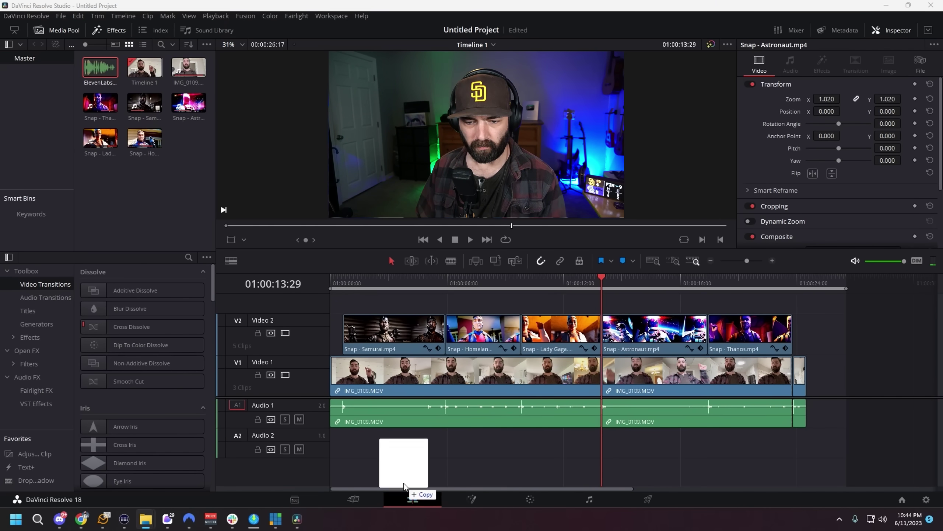
pyautogui.moveTo(405, 487); pyautogui.dragTo(391, 449)
pyautogui.click(342, 288)
pyautogui.press('space')
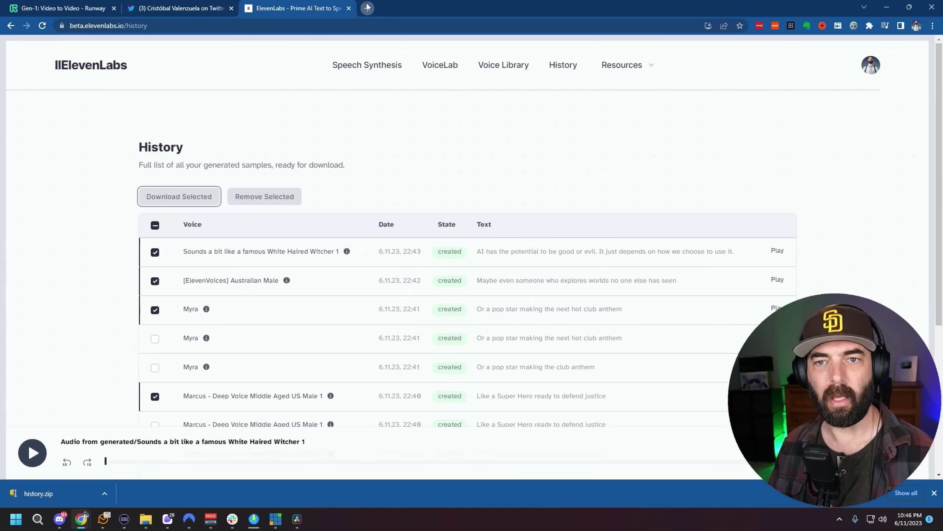
# Switch to the browser and open motionarray.com in a new tab.
pyautogui.hotkey('ctrl', 't')
pyautogui.write('motion')
pyautogui.press('Return')
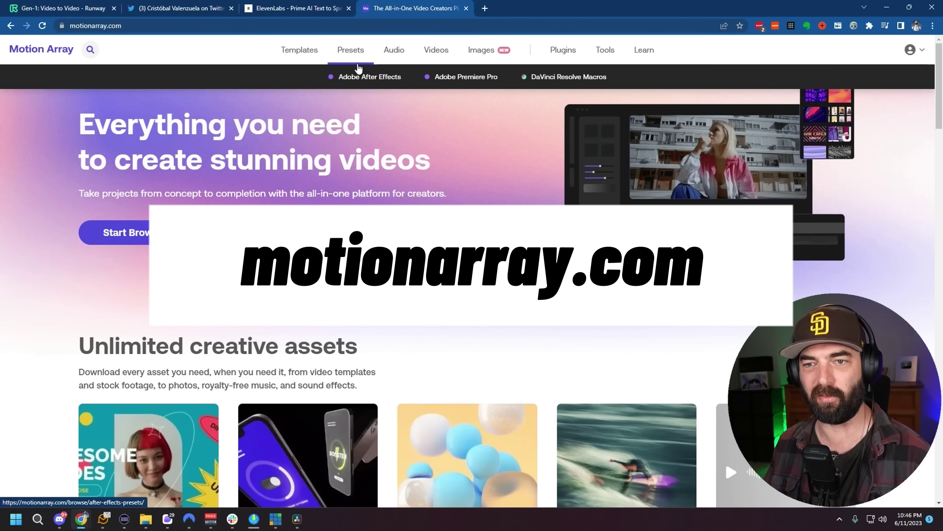
# Look over Motion Array's asset categories and open the Royalty Free Music section under Audio.
pyautogui.moveTo(358, 45)
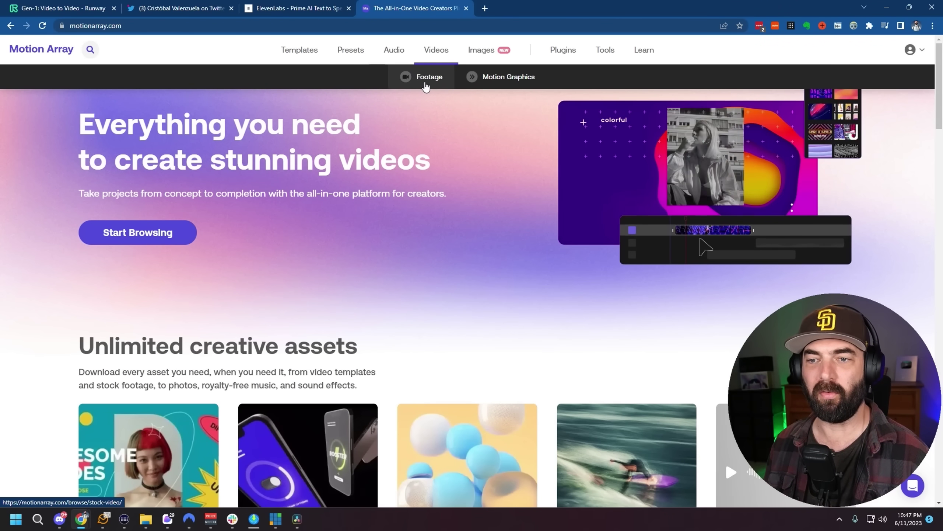
pyautogui.moveTo(482, 64)
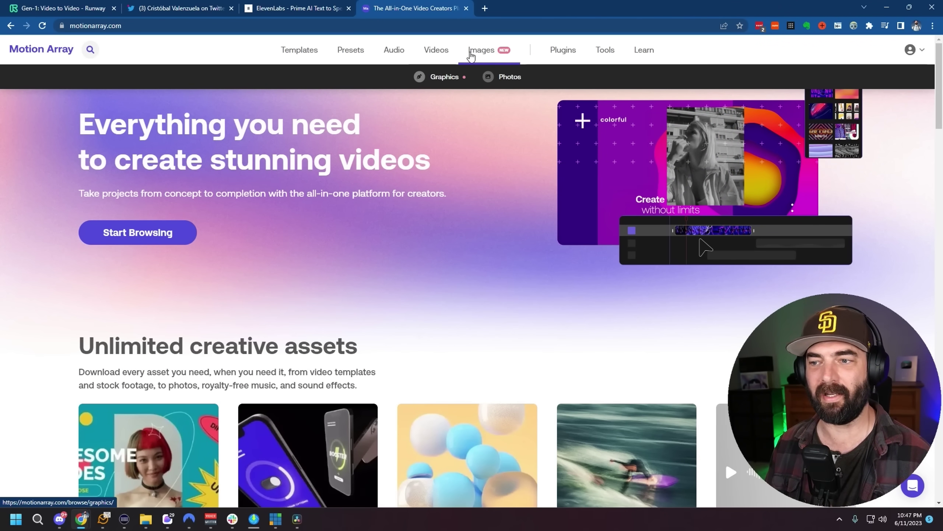
pyautogui.moveTo(433, 64)
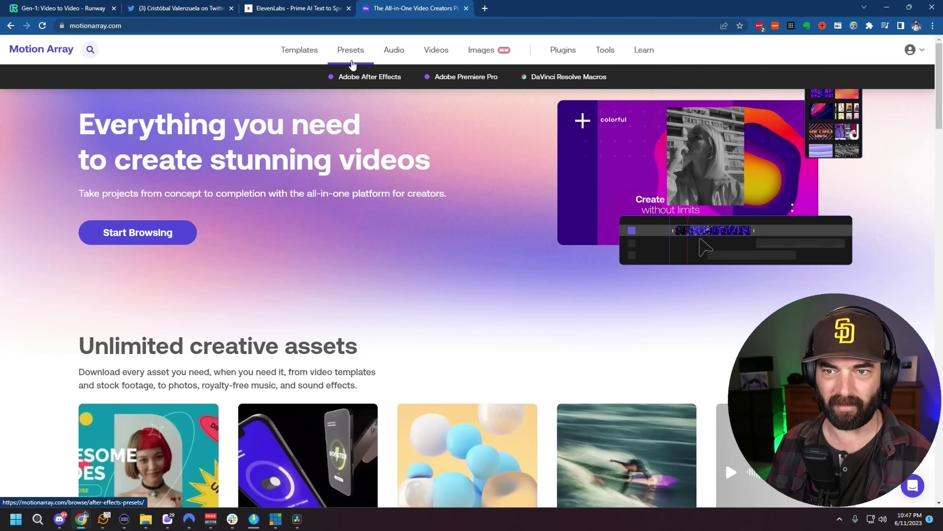
pyautogui.moveTo(279, 46)
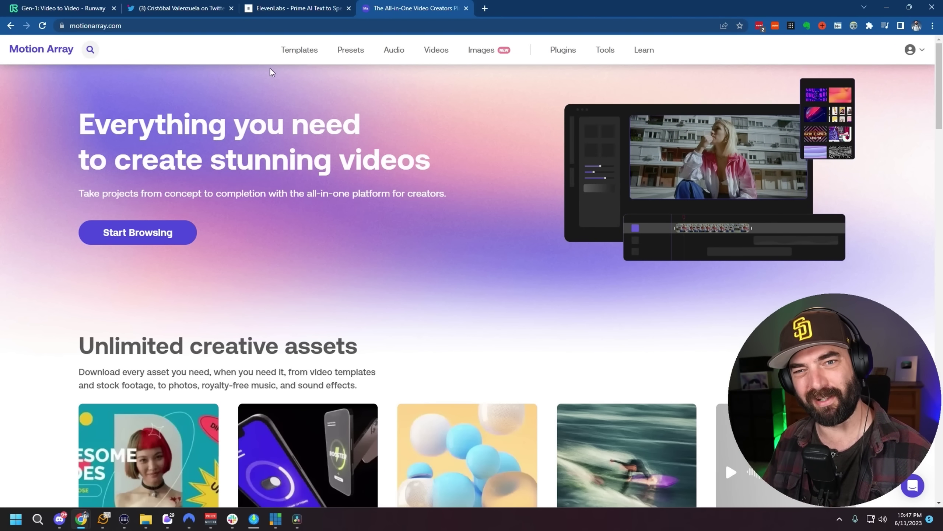
pyautogui.moveTo(332, 64)
pyautogui.moveTo(394, 56)
pyautogui.click(448, 79)
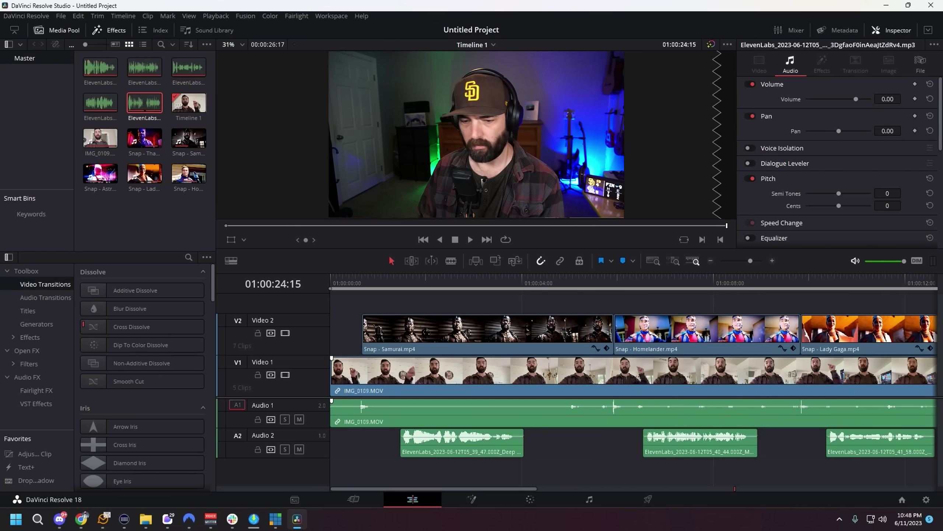
# In DaVinci Resolve, add Japanese Taiko.wav on a third audio track at the samurai clip's start and trim off its quiet opening.
pyautogui.moveTo(501, 463); pyautogui.dragTo(371, 480)
pyautogui.click(356, 281)
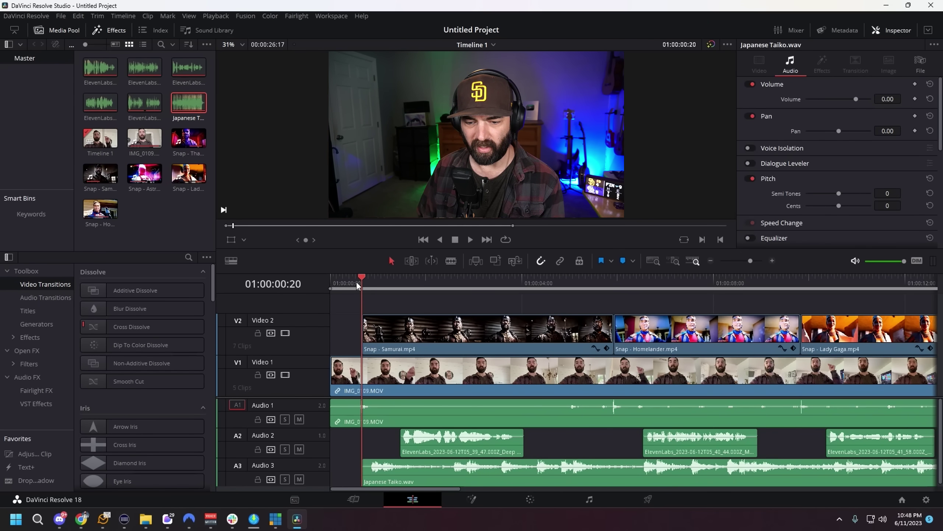
pyautogui.click(390, 466)
pyautogui.moveTo(750, 261); pyautogui.dragTo(755, 262)
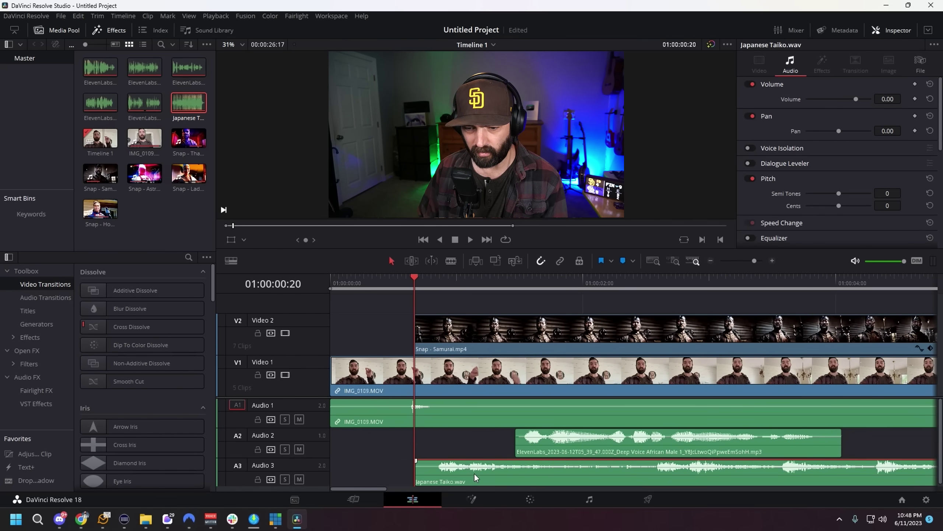
pyautogui.moveTo(476, 477)
pyautogui.mouseDown()
pyautogui.moveTo(454, 484)
pyautogui.moveTo(473, 483)
pyautogui.mouseUp()
pyautogui.moveTo(415, 465); pyautogui.dragTo(425, 465)
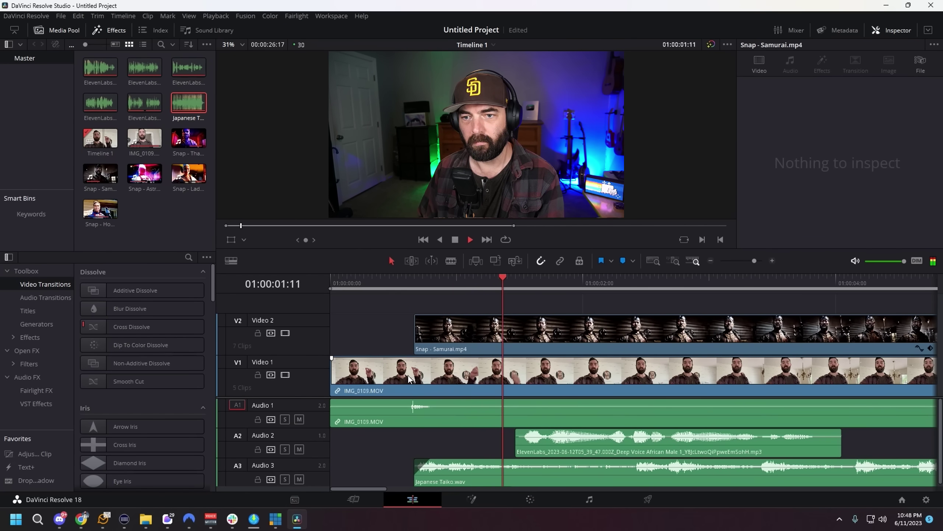
# Set the Audio 3 track volume to -15 and play the samurai section to check the mix.
pyautogui.click(314, 475)
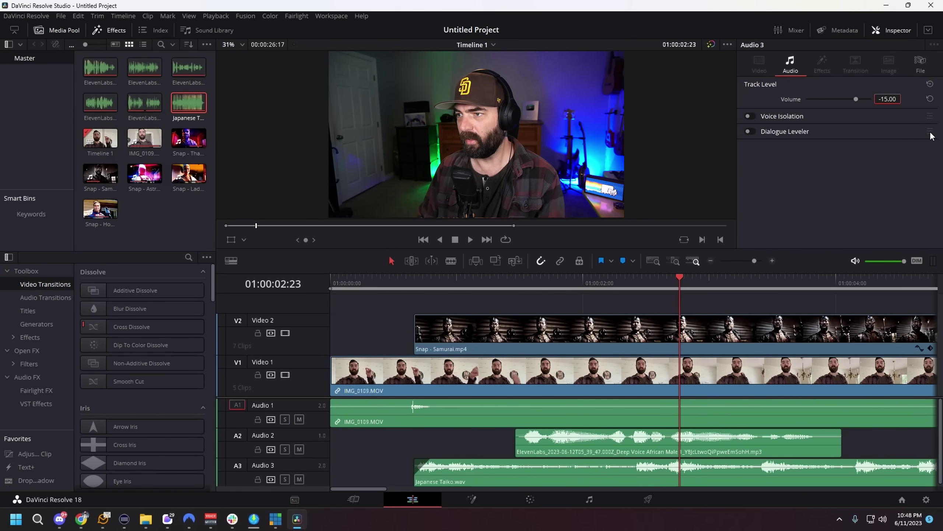
pyautogui.click(420, 282)
pyautogui.press('space')
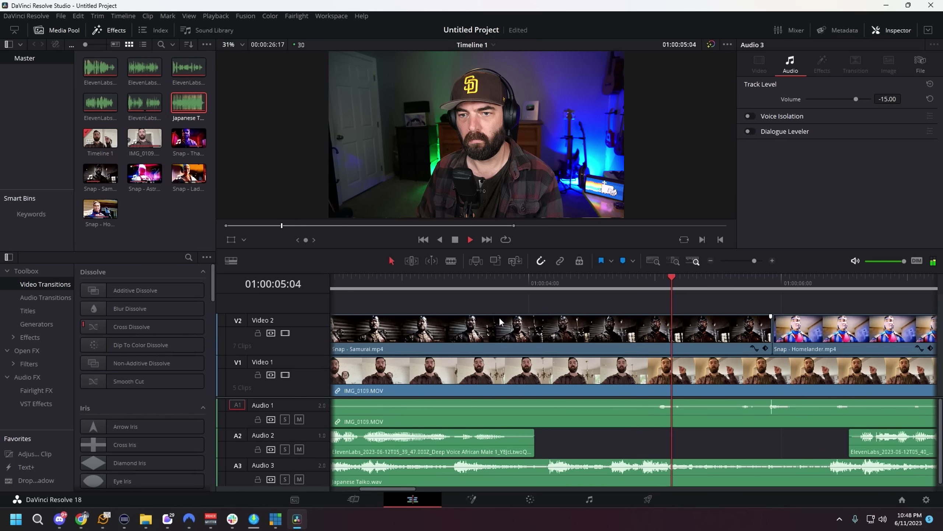
pyautogui.press('space')
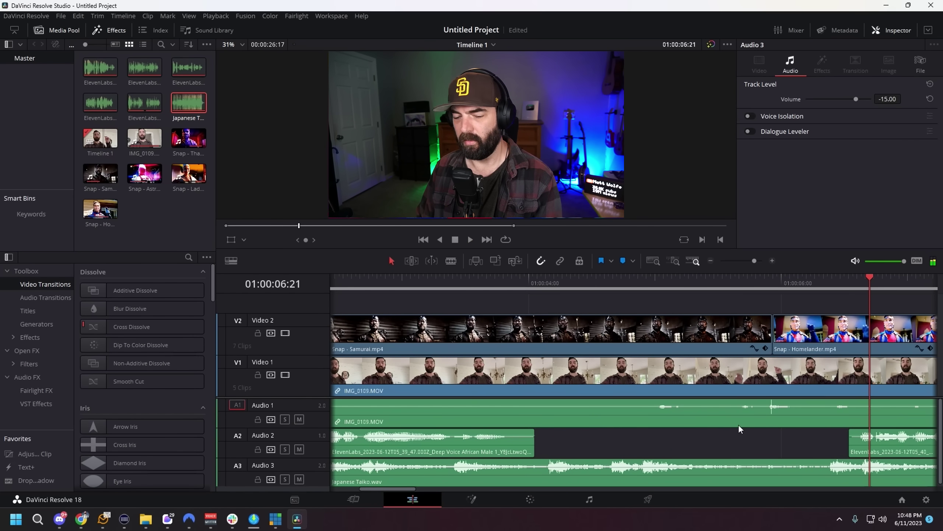
pyautogui.moveTo(382, 489); pyautogui.dragTo(335, 490)
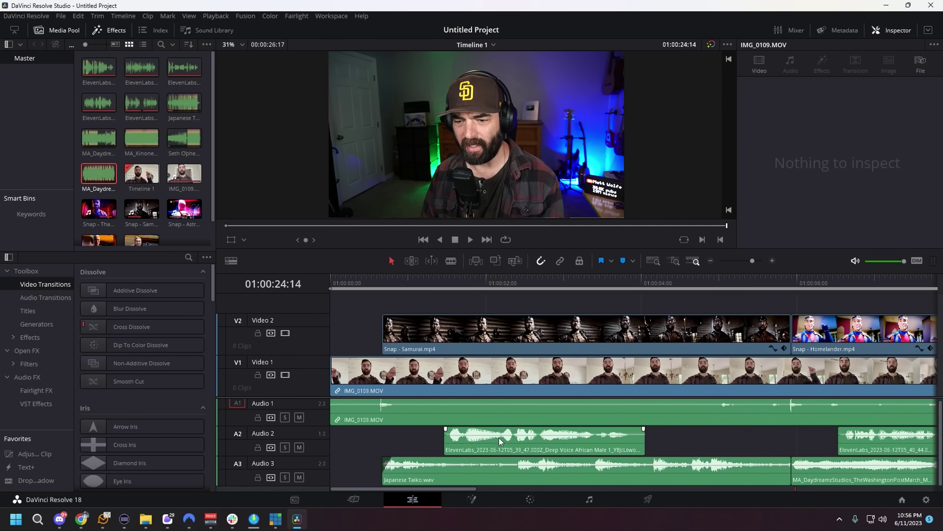
# Switch to Motion Array, preview a Breath sound effect, and show the downloaded Breath-142404.zip in its folder.
pyautogui.moveTo(452, 491); pyautogui.dragTo(705, 526)
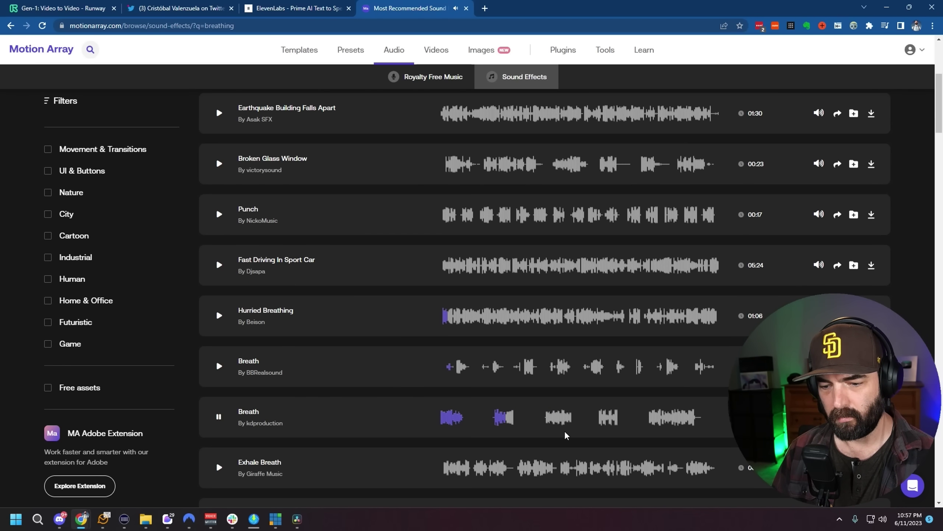
pyautogui.click(218, 416)
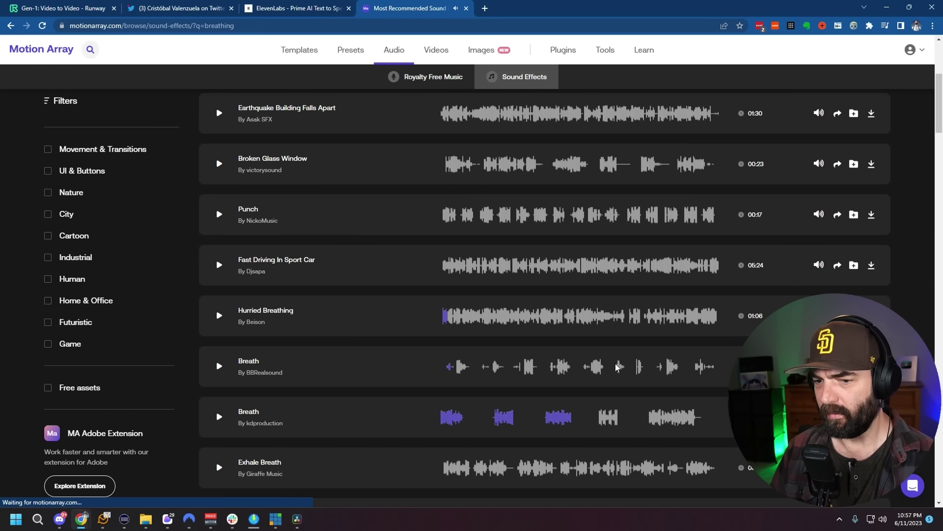
pyautogui.click(105, 493)
pyautogui.click(132, 457)
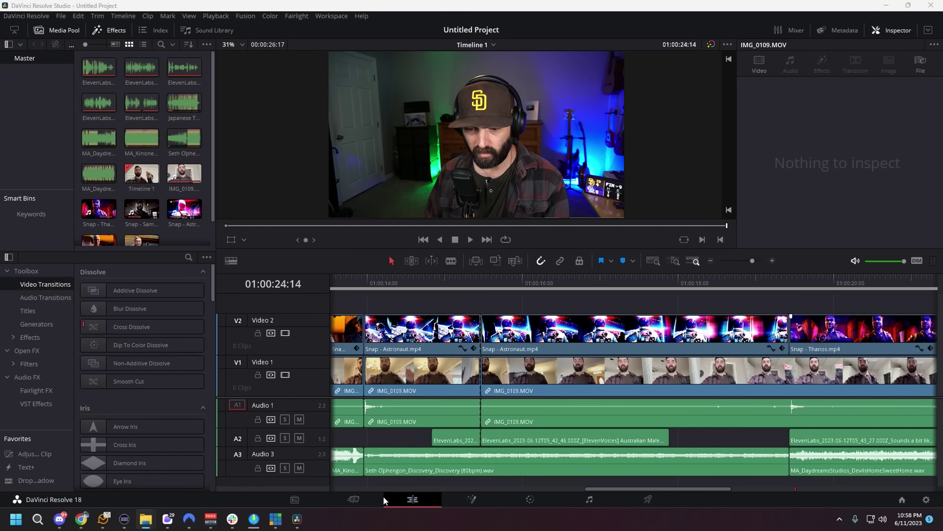
# In DaVinci Resolve, place Breath_1.wav on a fourth audio track under the astronaut clip and return the playhead to the timeline's start.
pyautogui.moveTo(384, 496); pyautogui.dragTo(392, 475)
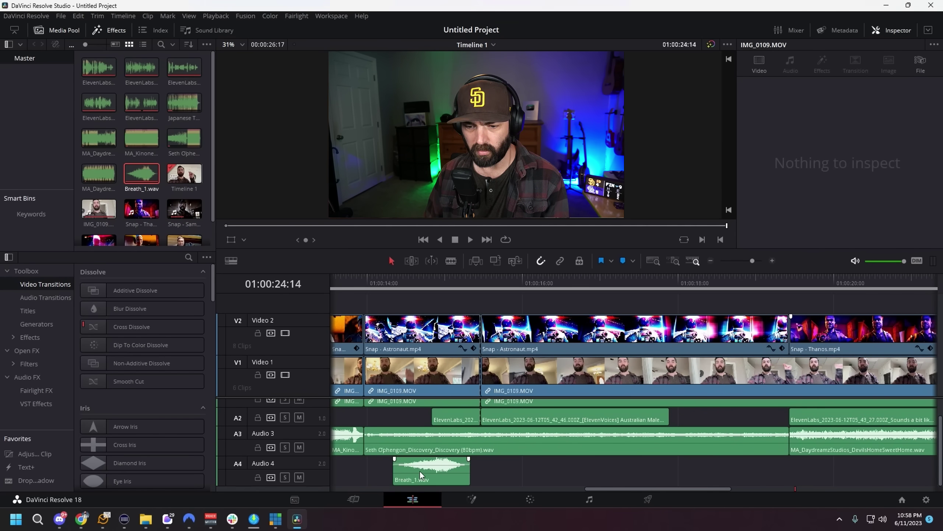
pyautogui.click(420, 472)
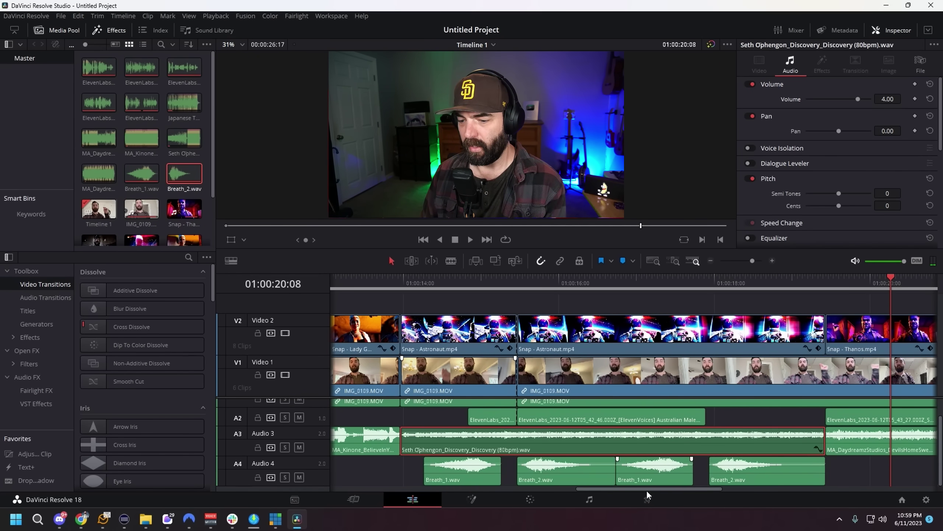
pyautogui.moveTo(647, 489); pyautogui.dragTo(331, 499)
pyautogui.moveTo(349, 279); pyautogui.dragTo(276, 284)
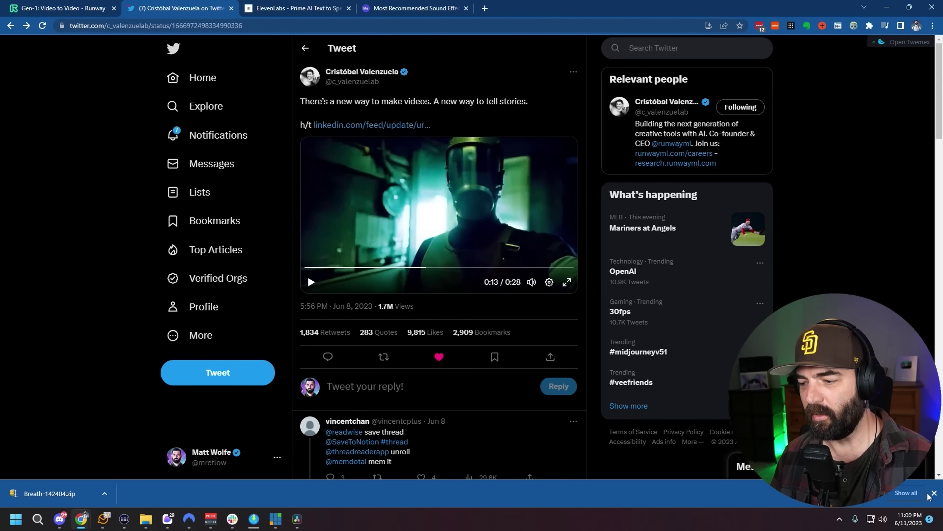
# Switch to the browser tab with the tweet, dismiss the downloads bar, and scrub through its video to 0:17.
pyautogui.click(935, 492)
pyautogui.click(328, 268)
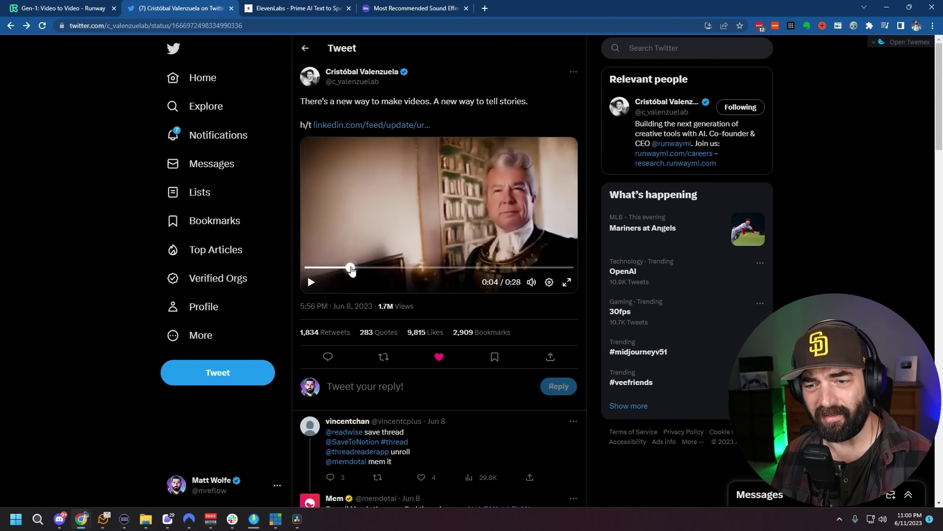
pyautogui.moveTo(365, 268); pyautogui.dragTo(470, 268)
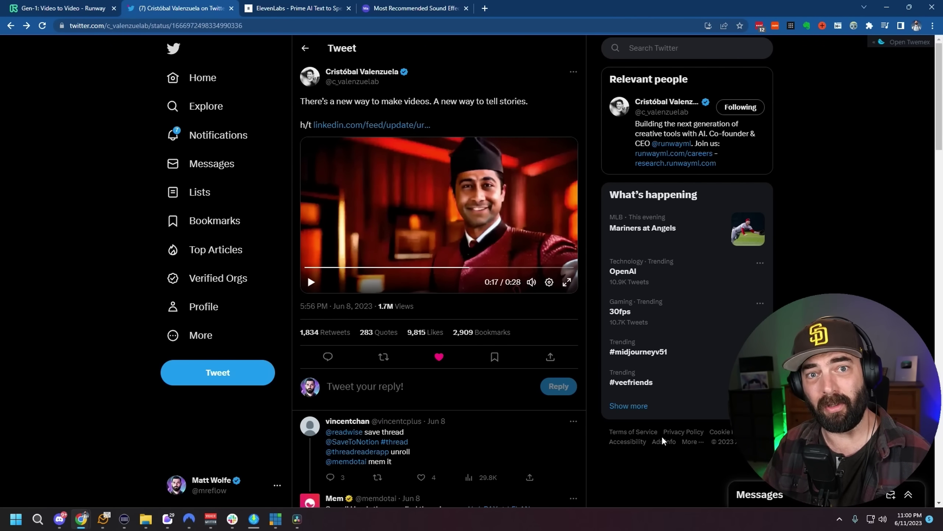
# Switch to the Runway Gen-1 tab and review the generated Thanos and astronaut style previews.
pyautogui.hotkey('ctrl', 'shift', 'Tab')
pyautogui.scroll(10, 618, 422)
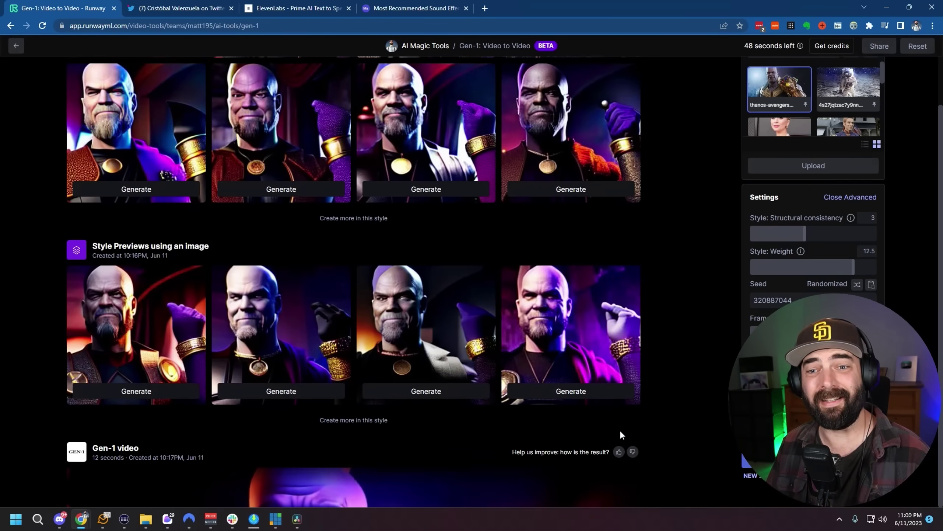
pyautogui.scroll(15, 623, 441)
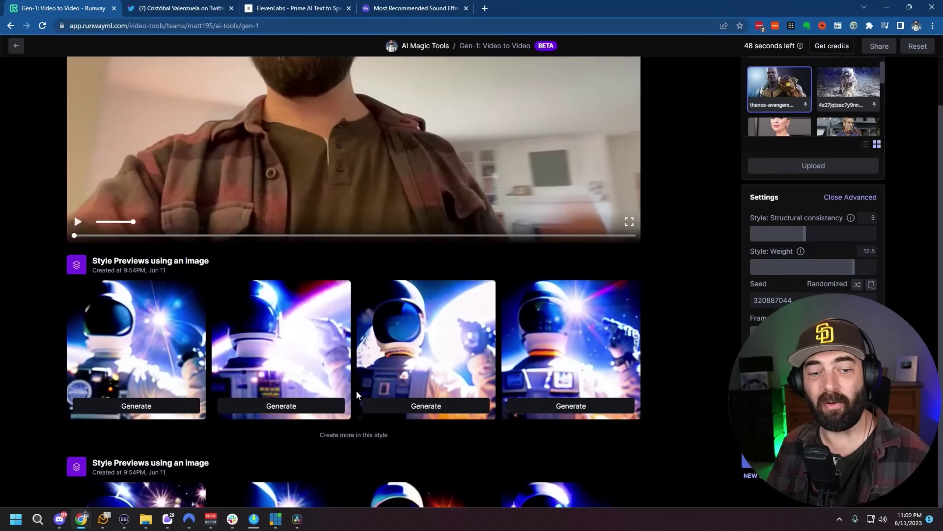
pyautogui.scroll(3, 597, 311)
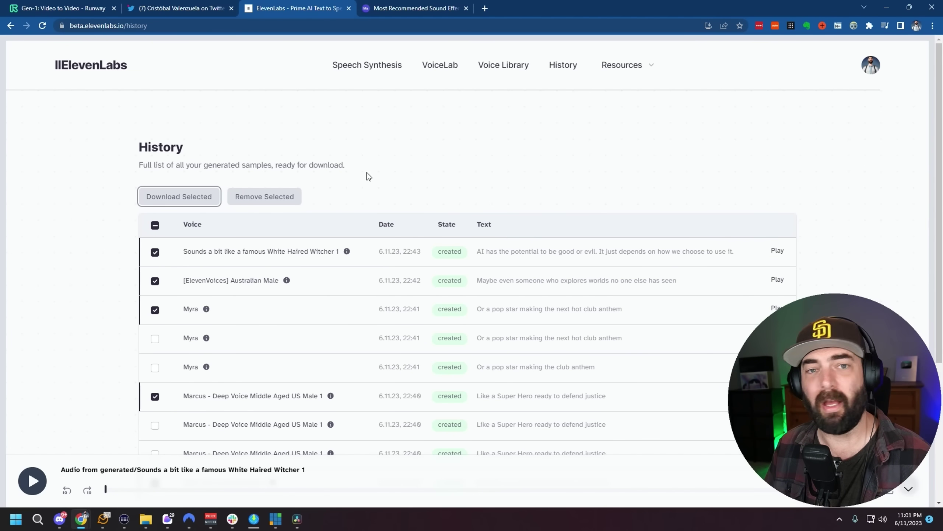
# Open the ElevenLabs subscription page and review the Free, Starter and Creator plans.
pyautogui.click(870, 68)
pyautogui.click(788, 144)
pyautogui.scroll(-5, 414, 380)
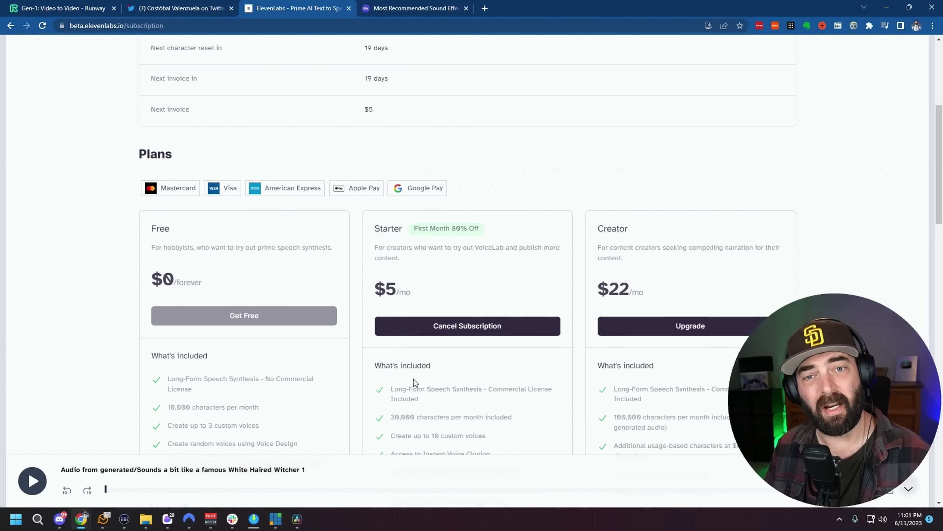